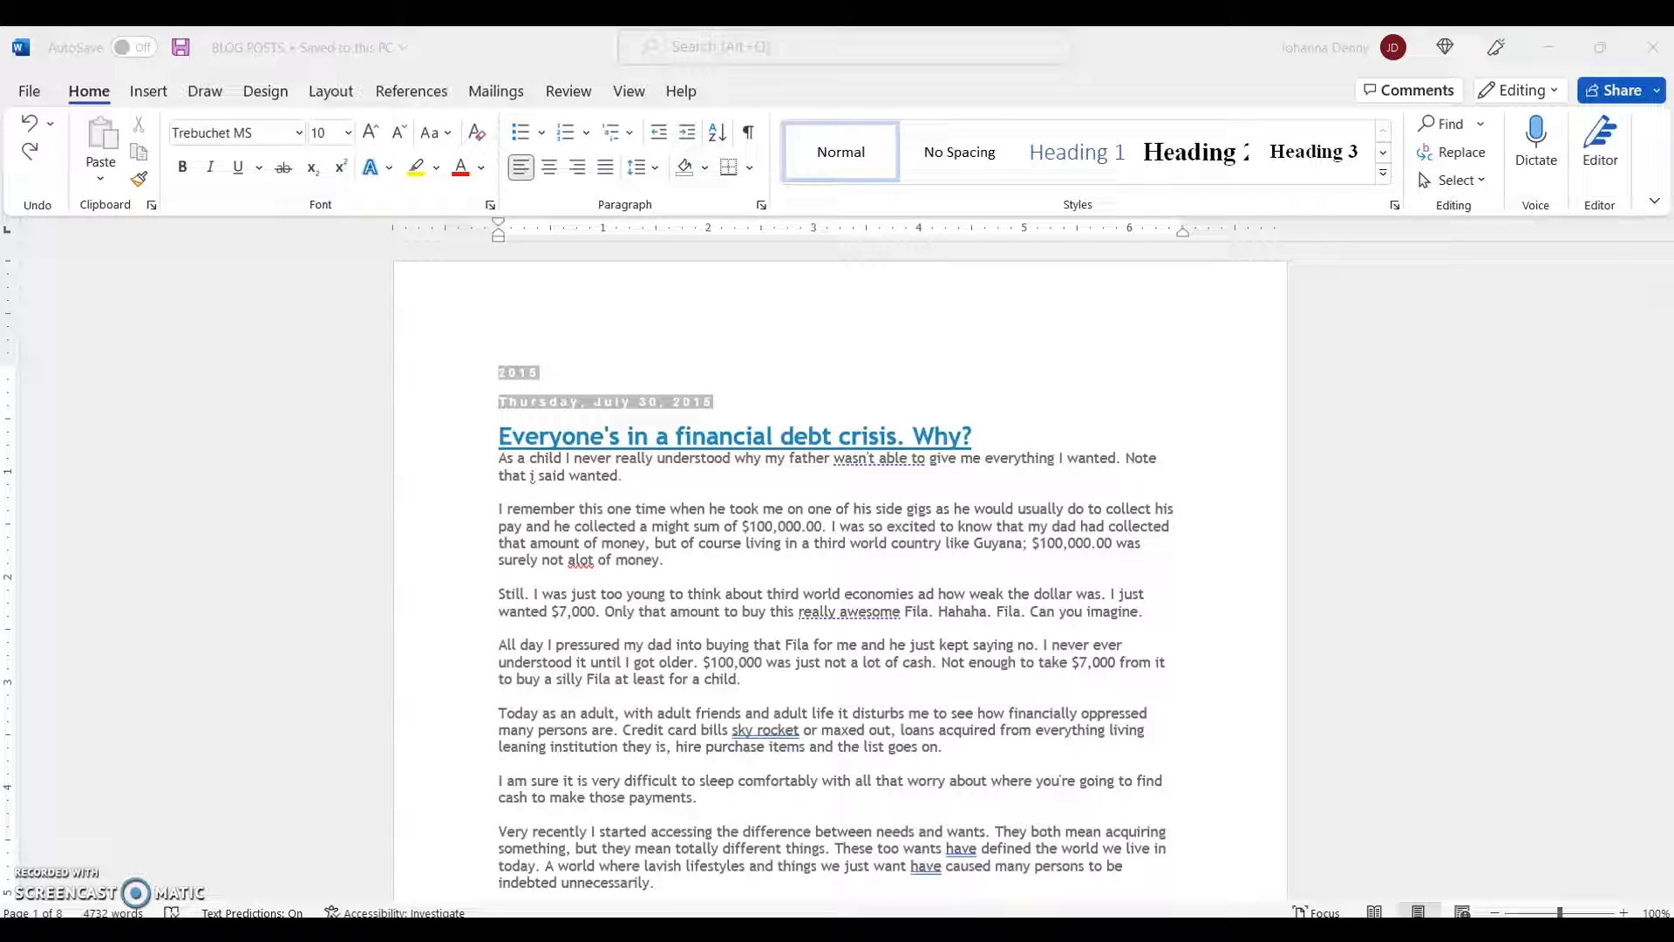
- Look through the blog posts in the document, then return to the first post, about the financial debt crisis
click(661, 660)
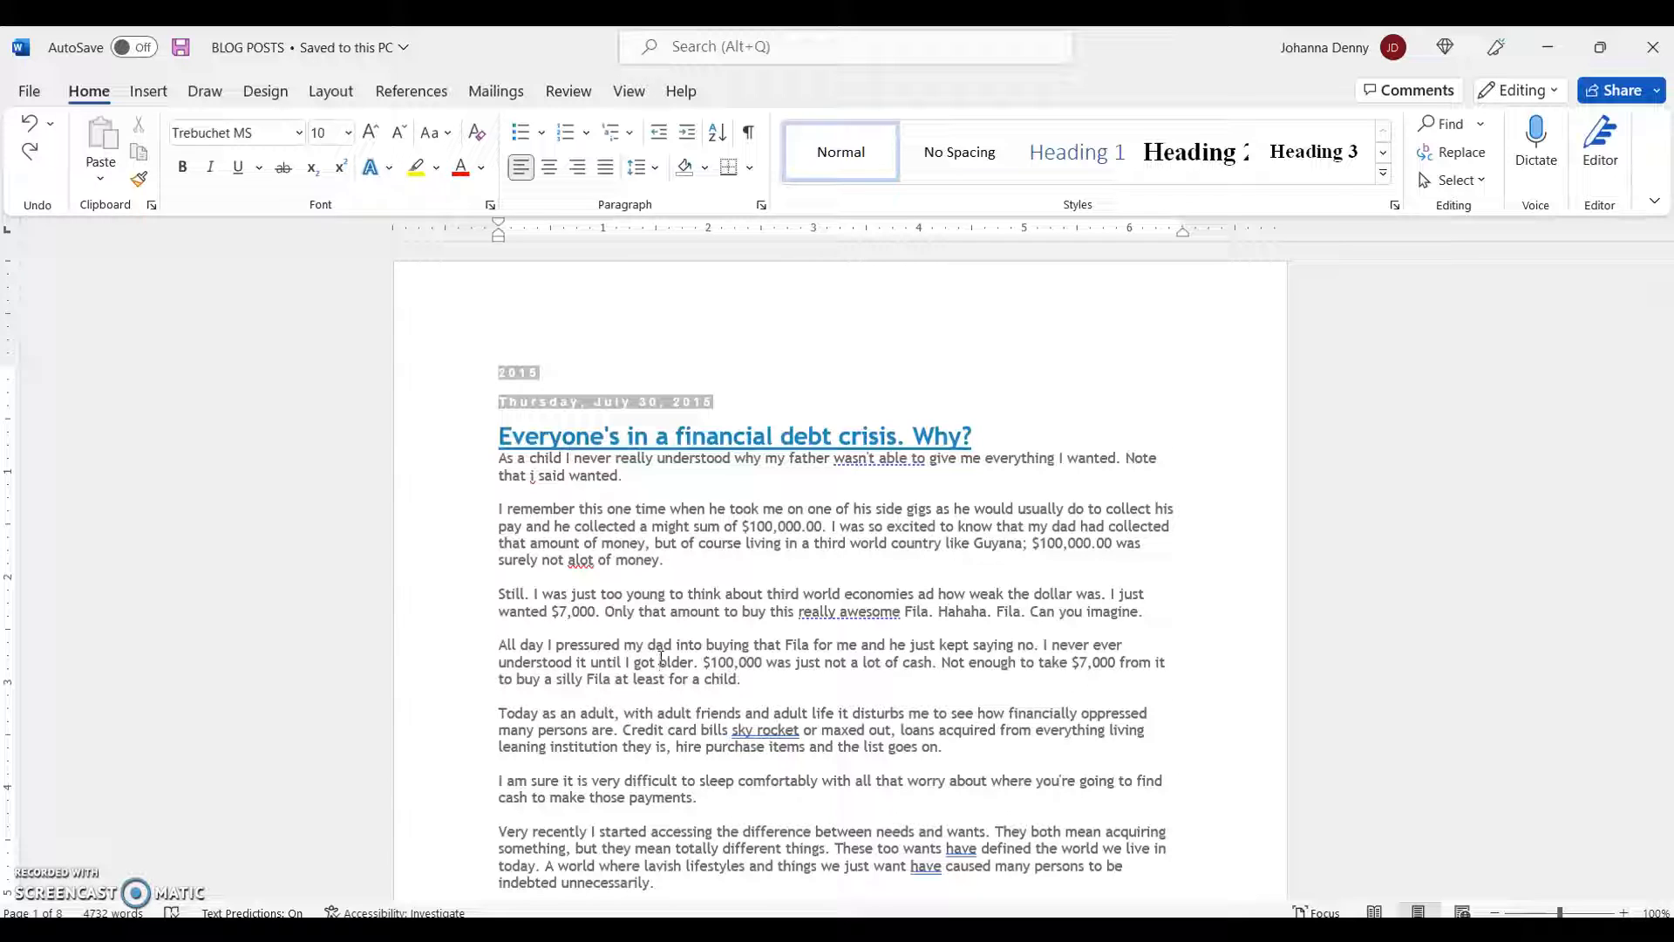
scroll(660, 660, down, 15)
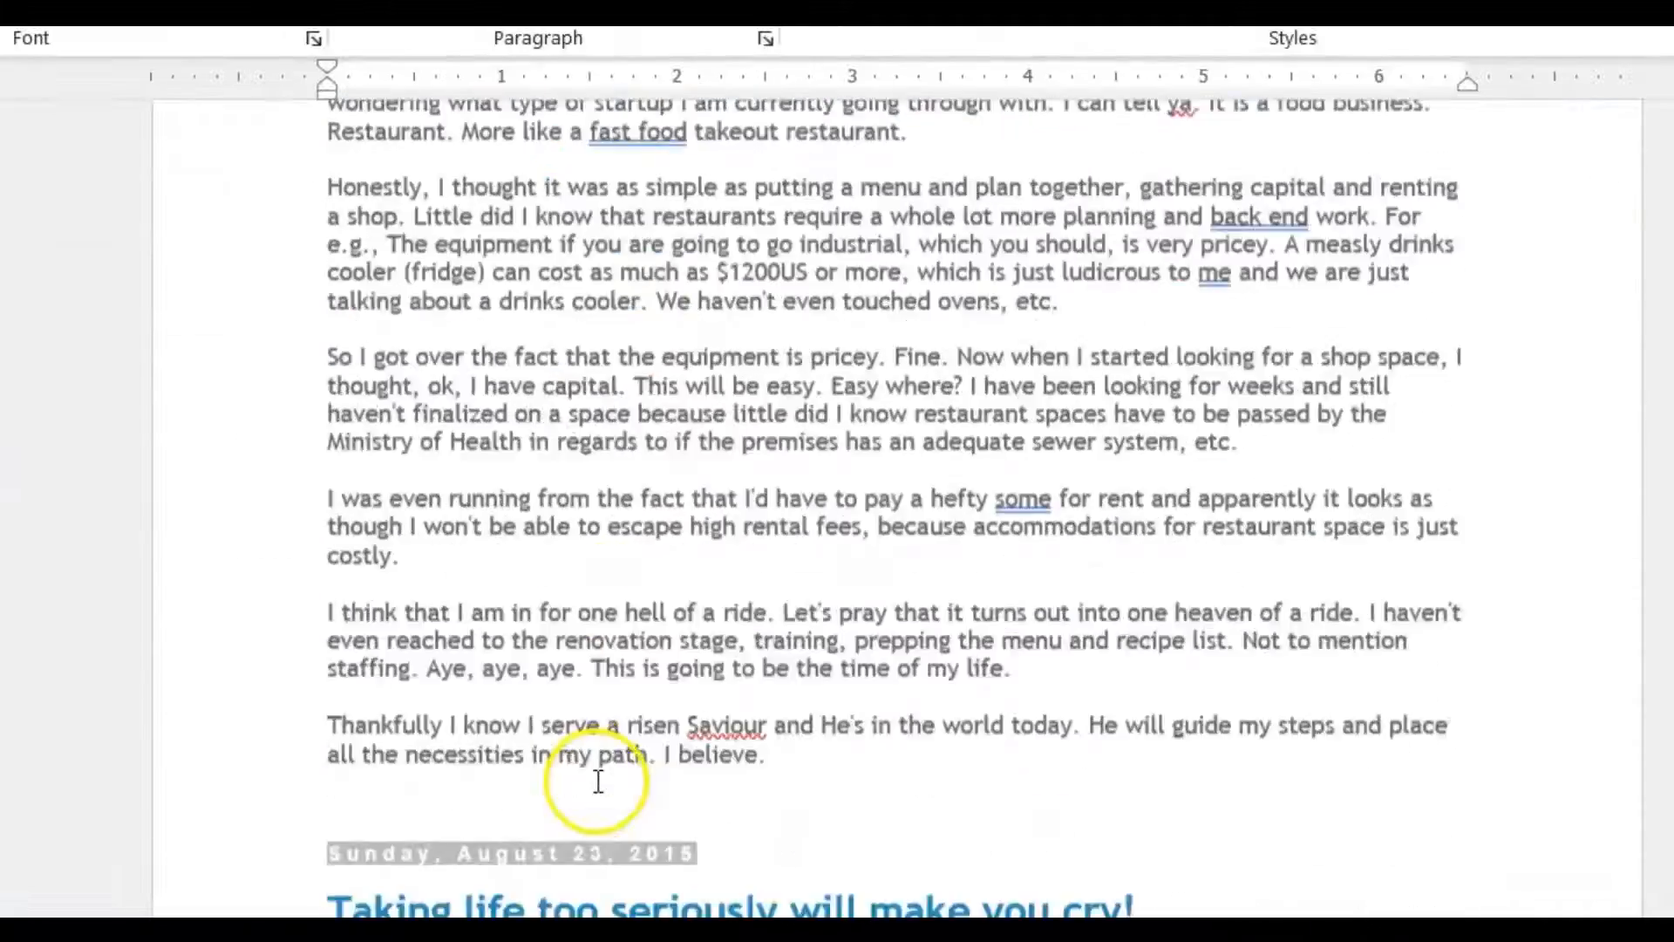
scroll(598, 781, down, 20)
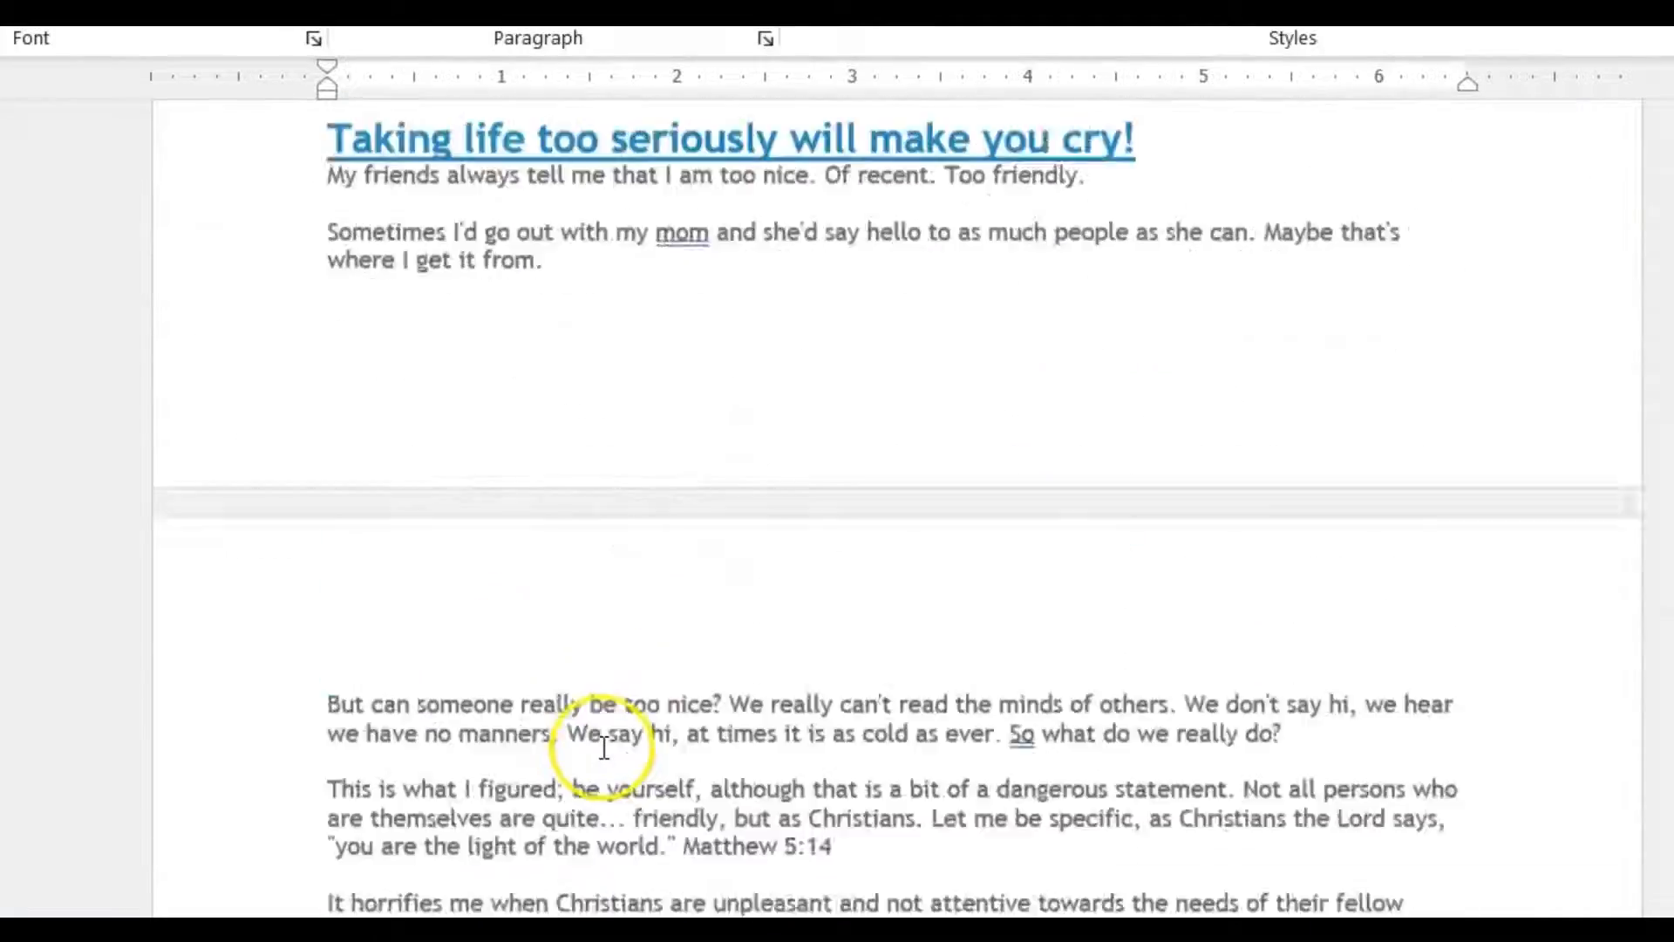
scroll(604, 747, down, 1)
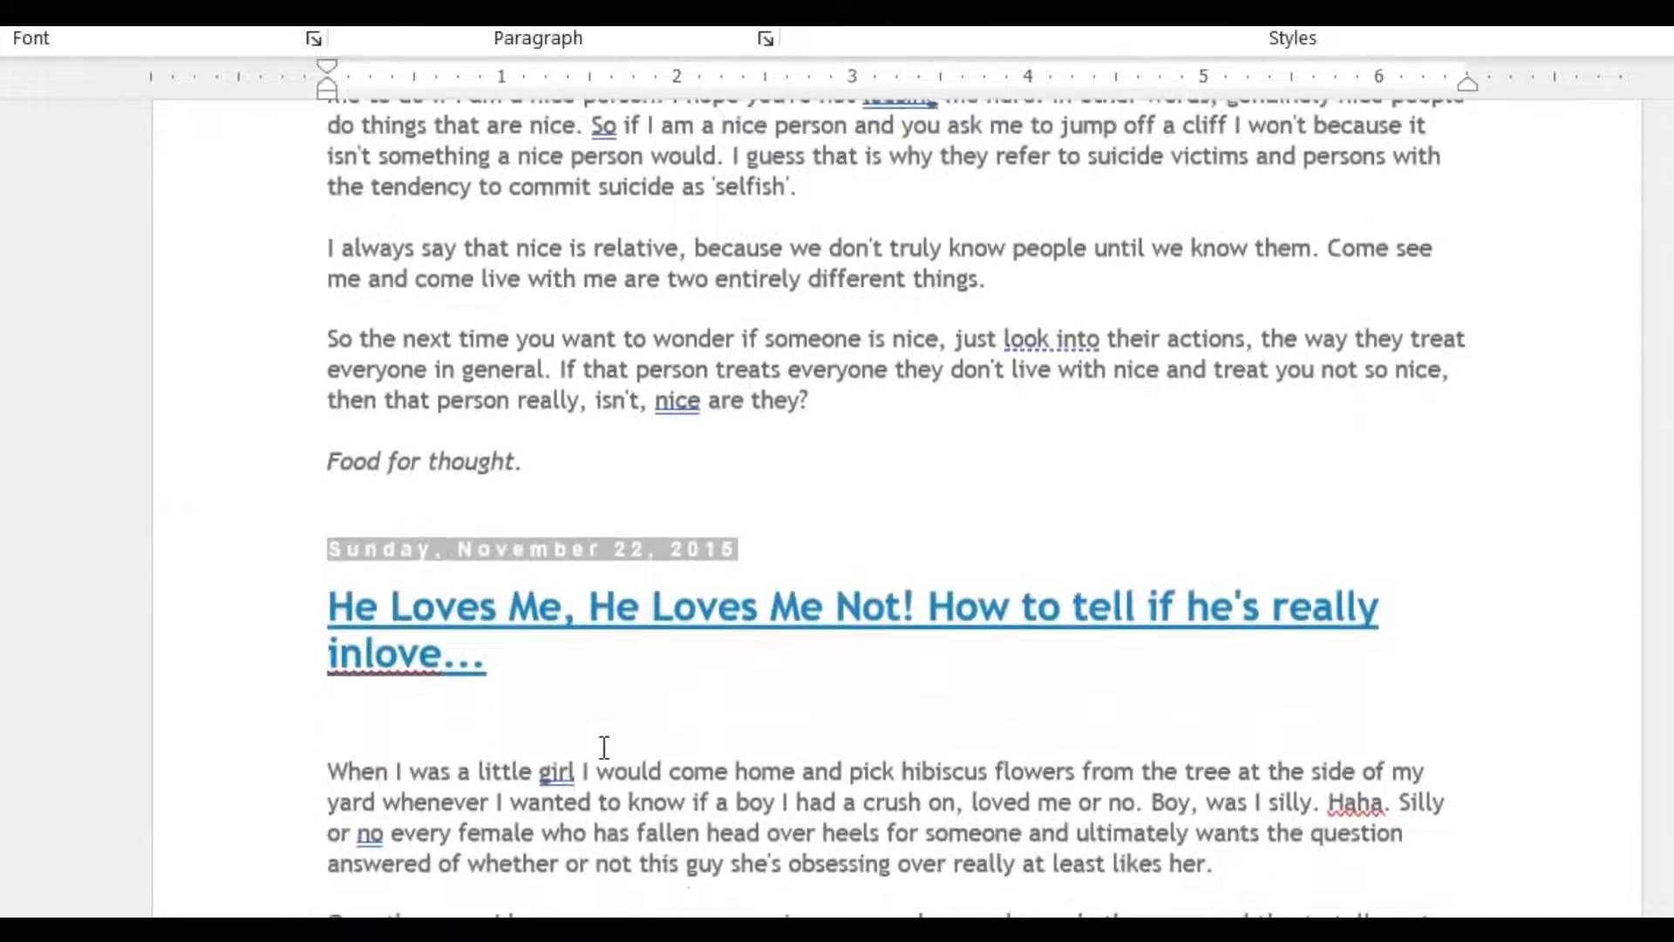
right_click(605, 747)
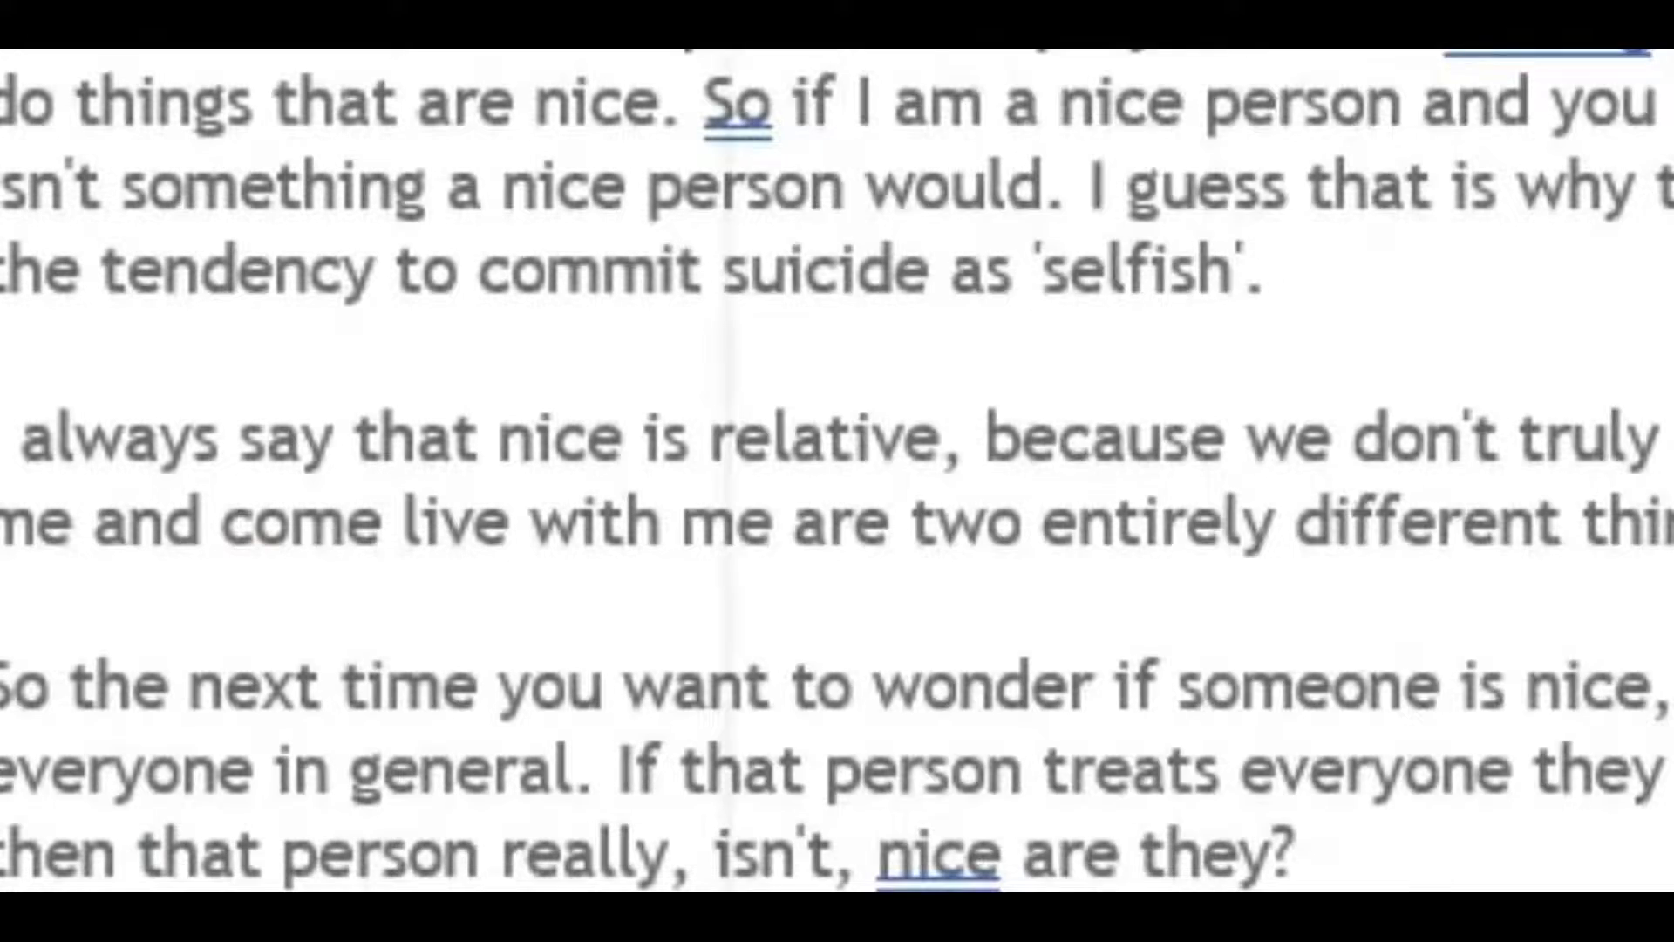
click(423, 343)
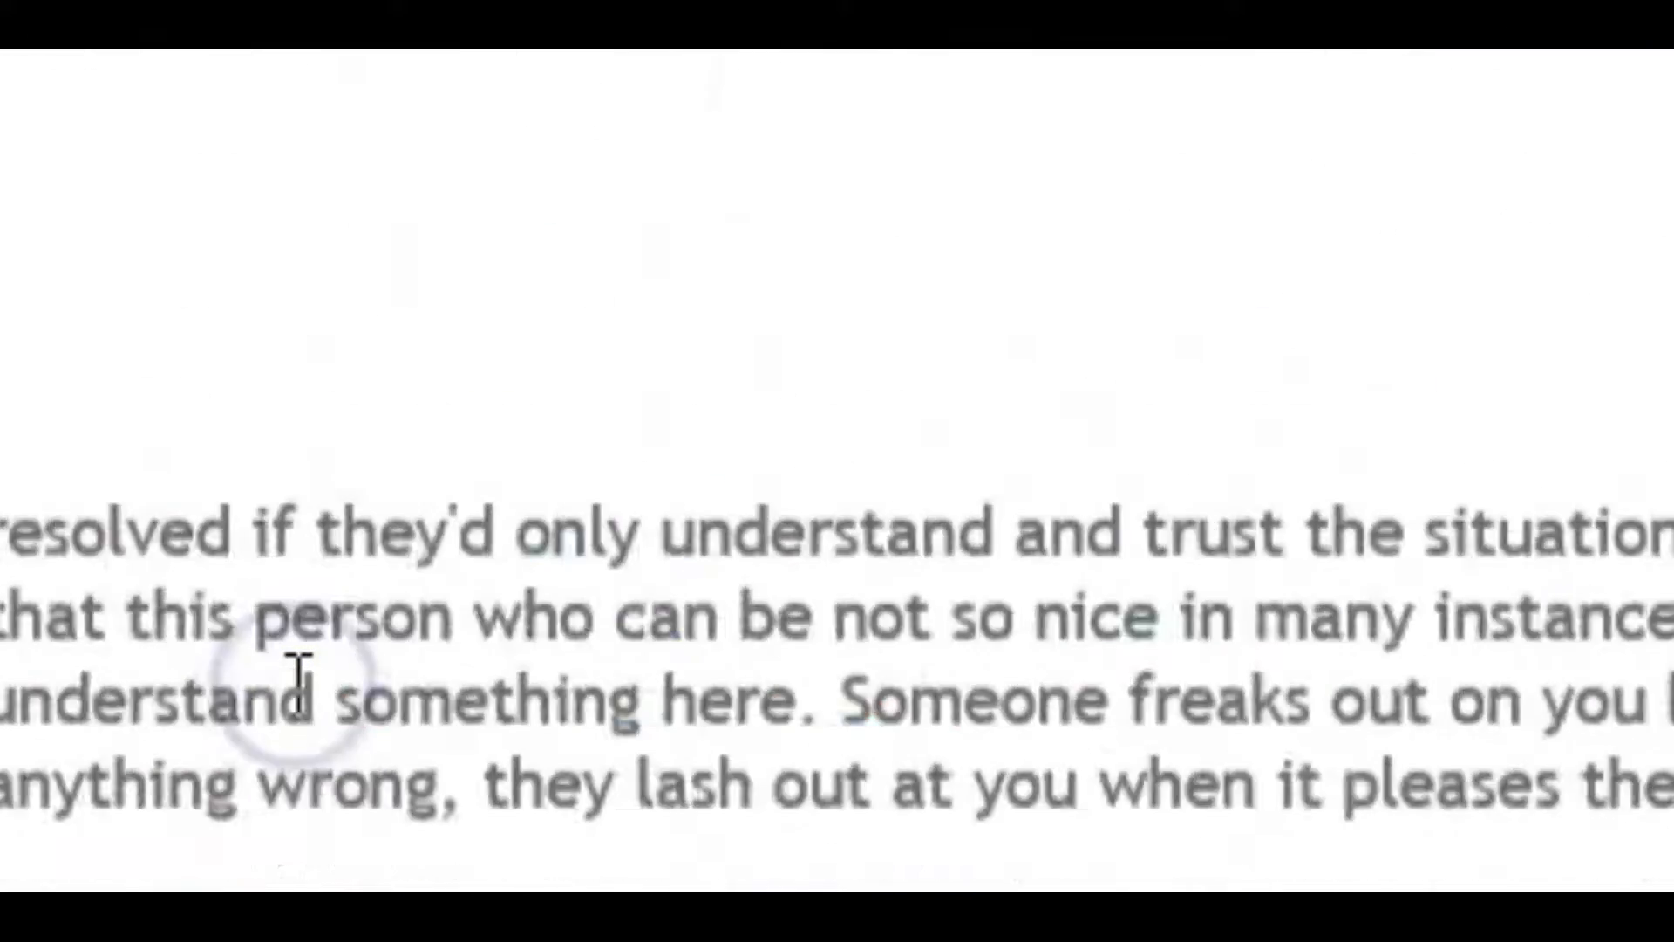
scroll(296, 684, up, 10)
scroll(298, 686, up, 1)
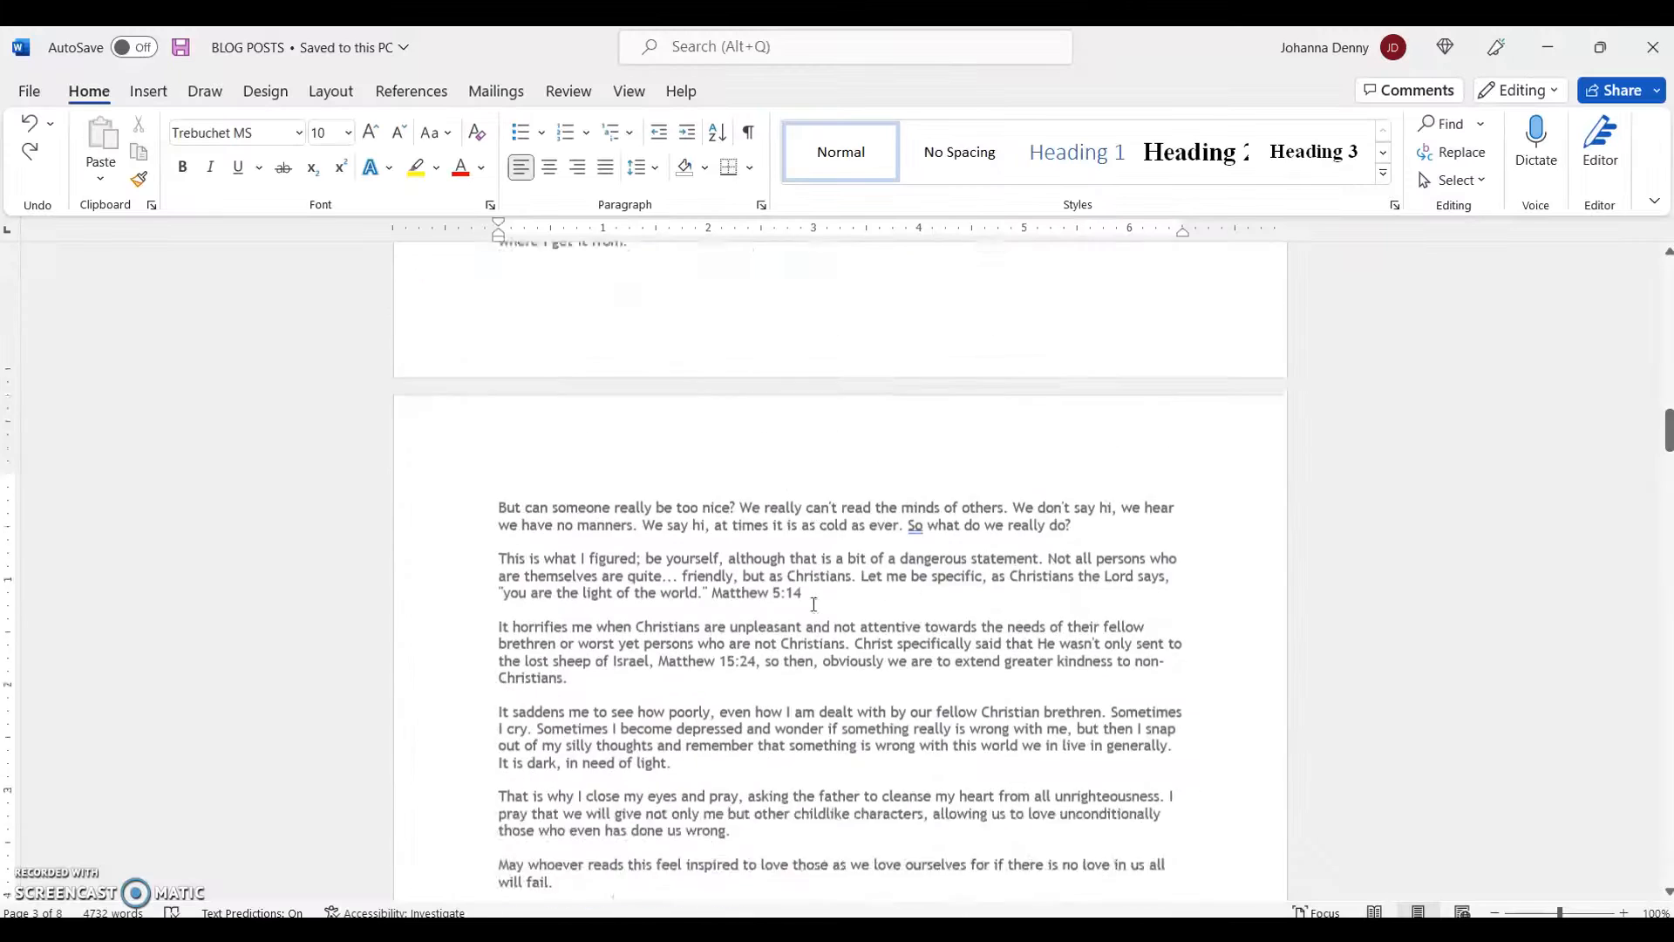
scroll(814, 604, up, 3)
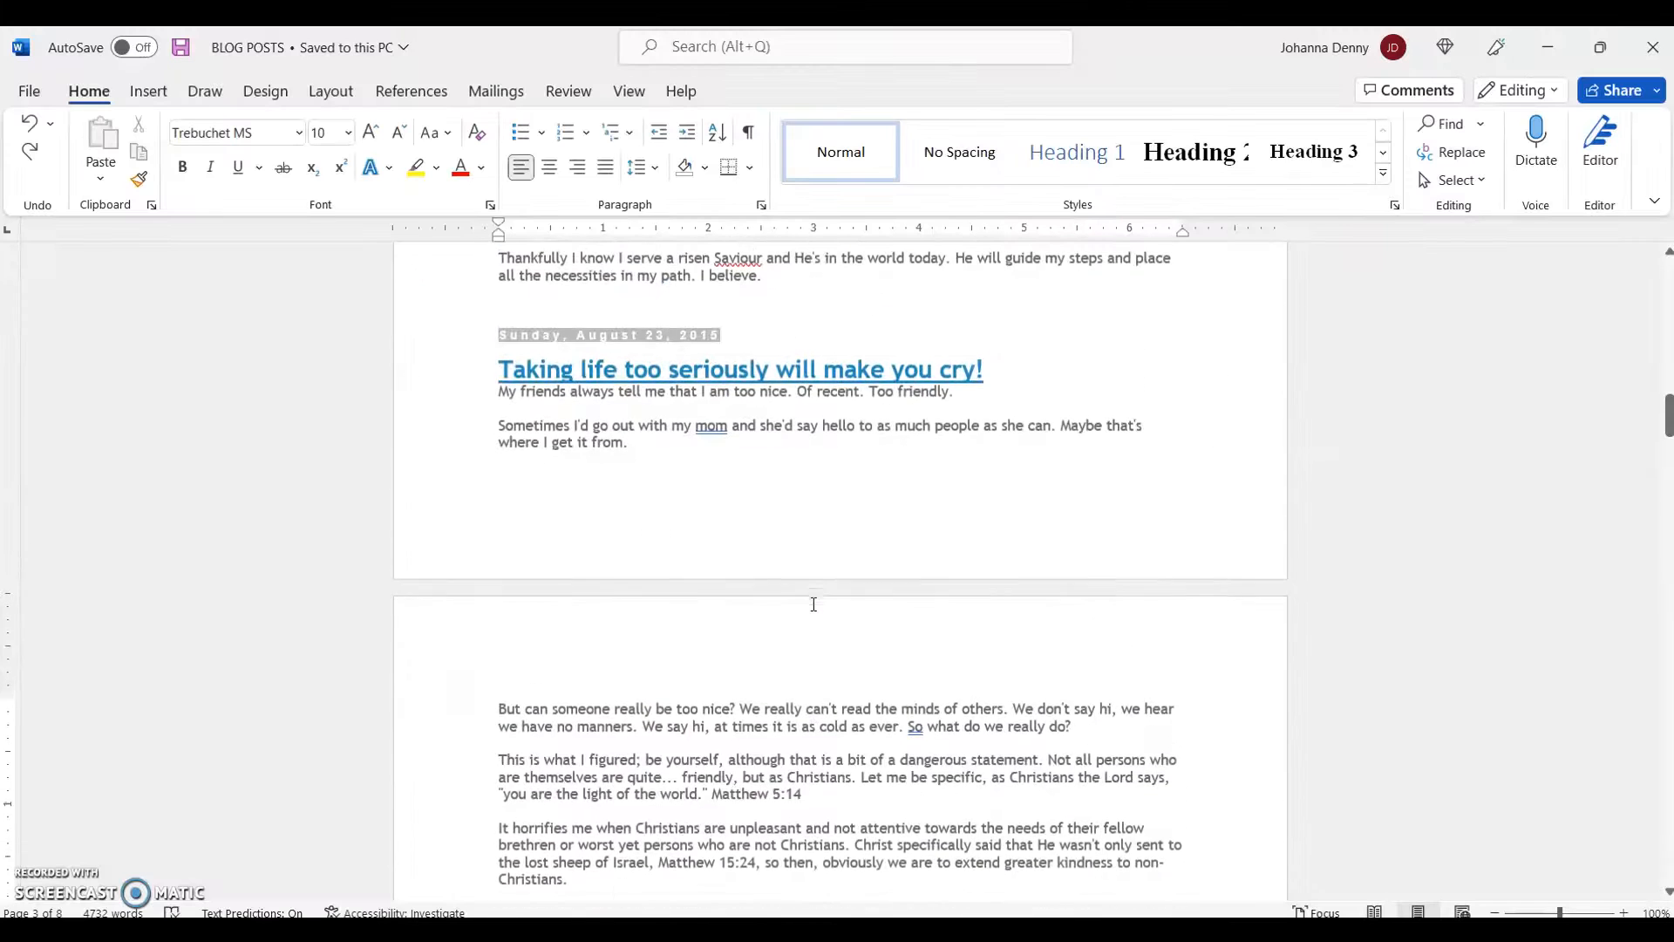
scroll(814, 604, up, 1)
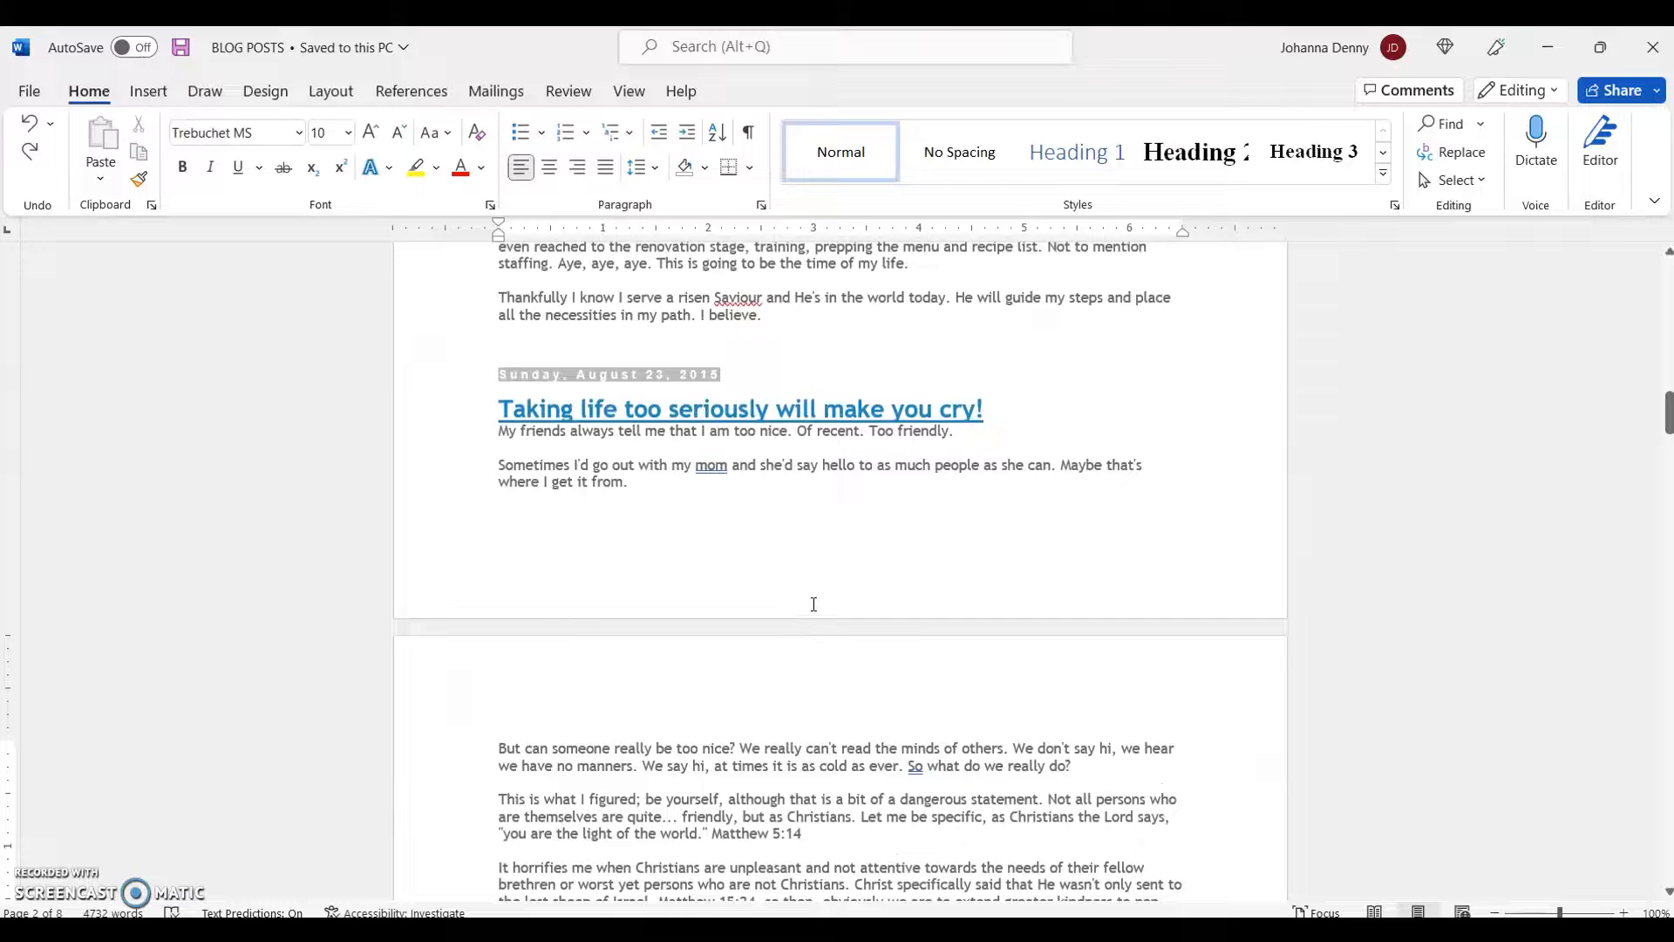
scroll(814, 605, up, 12)
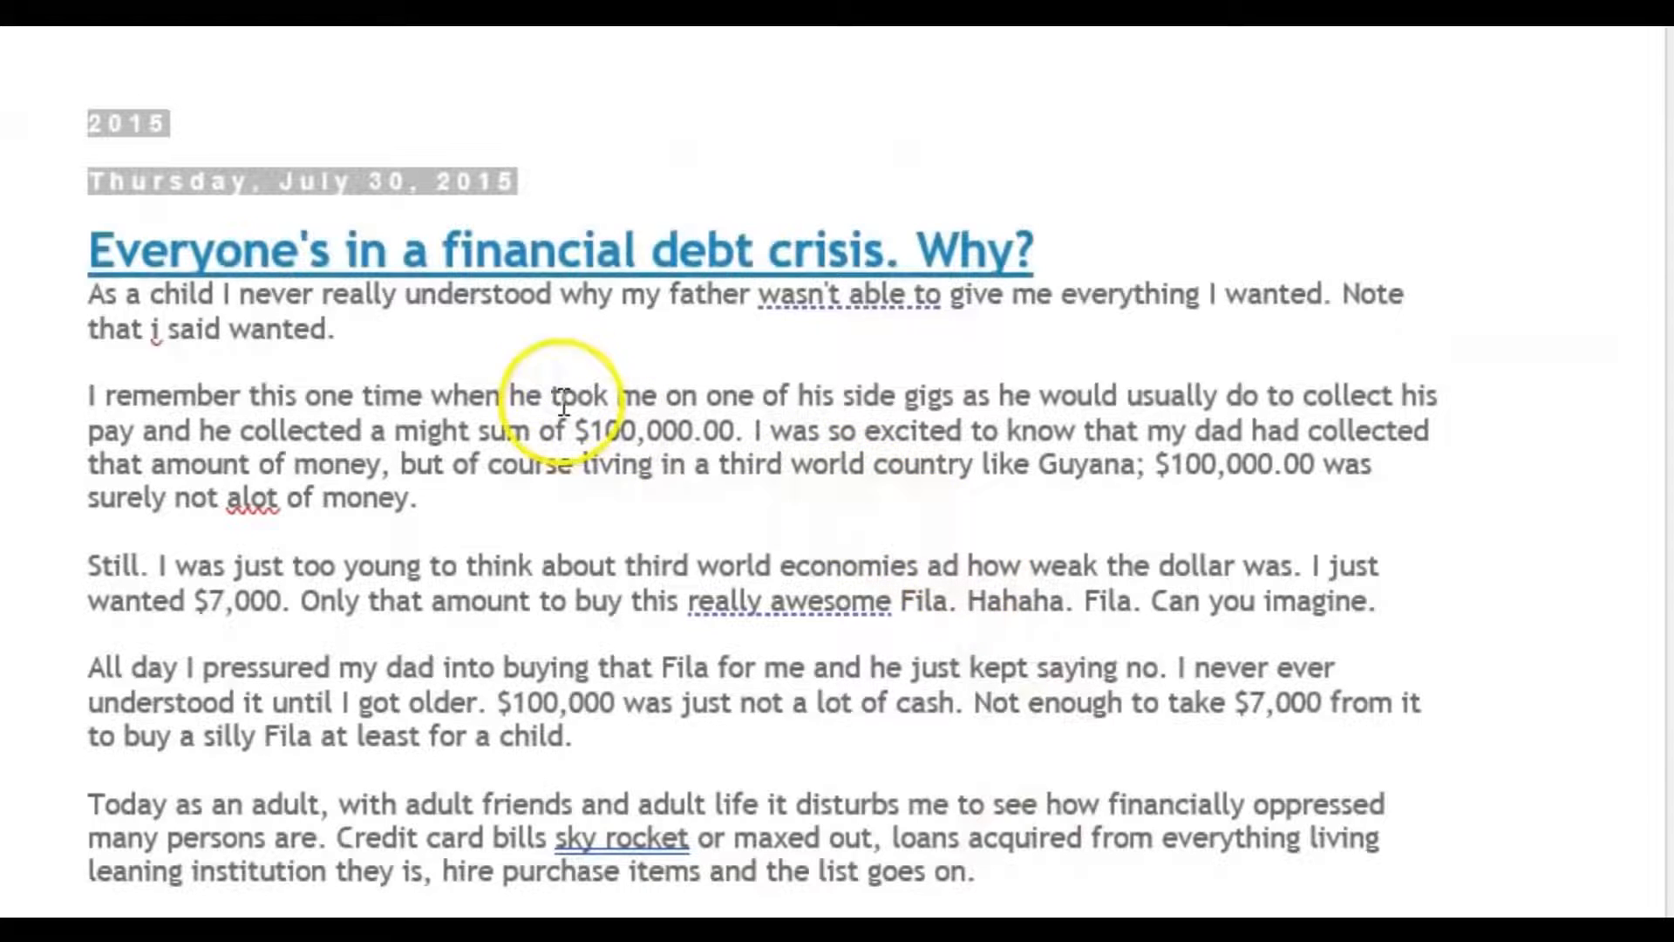
- Bookmark the phrase "wasn't able to" in the first post's opening sentence as REVISIT_1
click(766, 292)
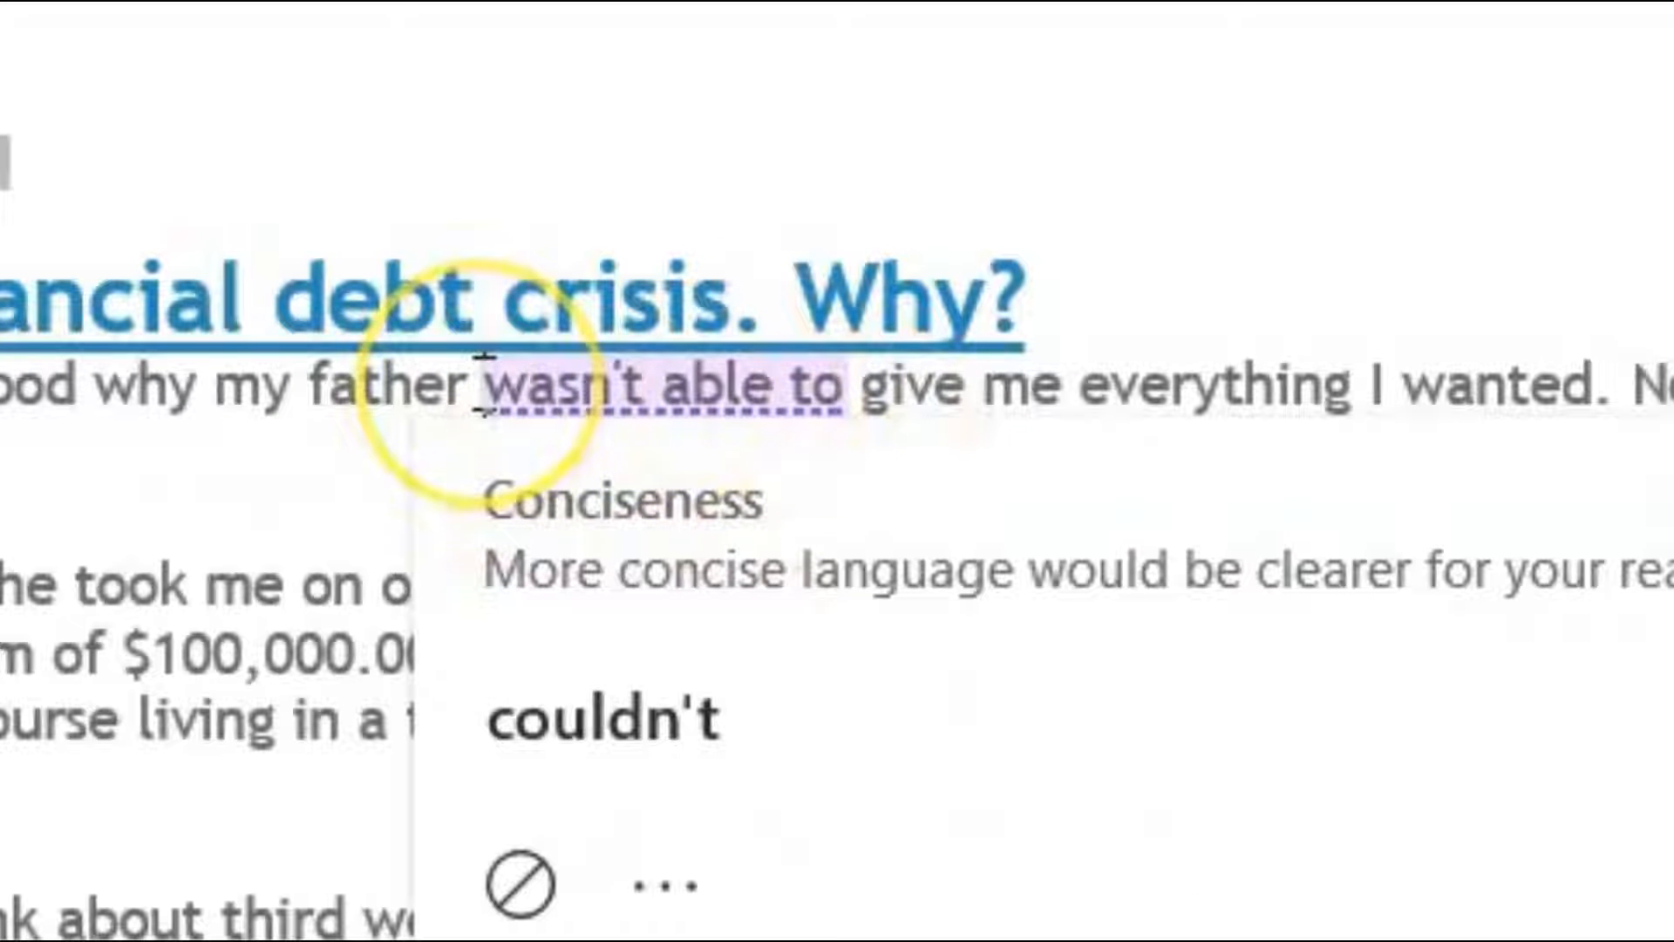
drag(485, 383, 842, 398)
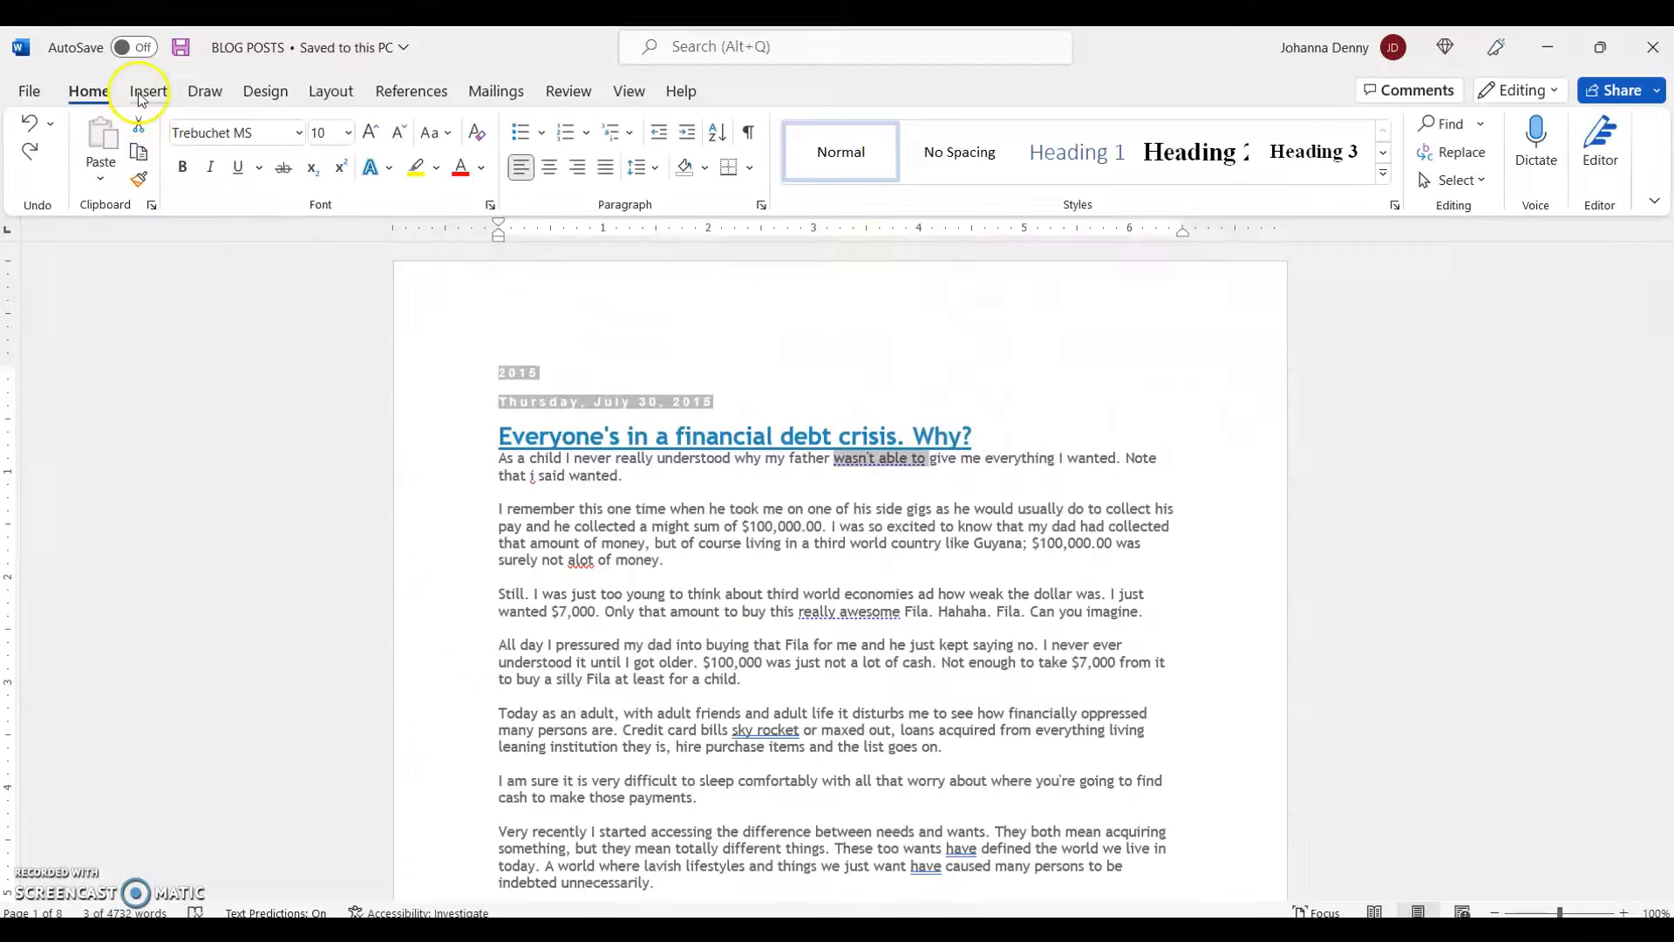
click(140, 88)
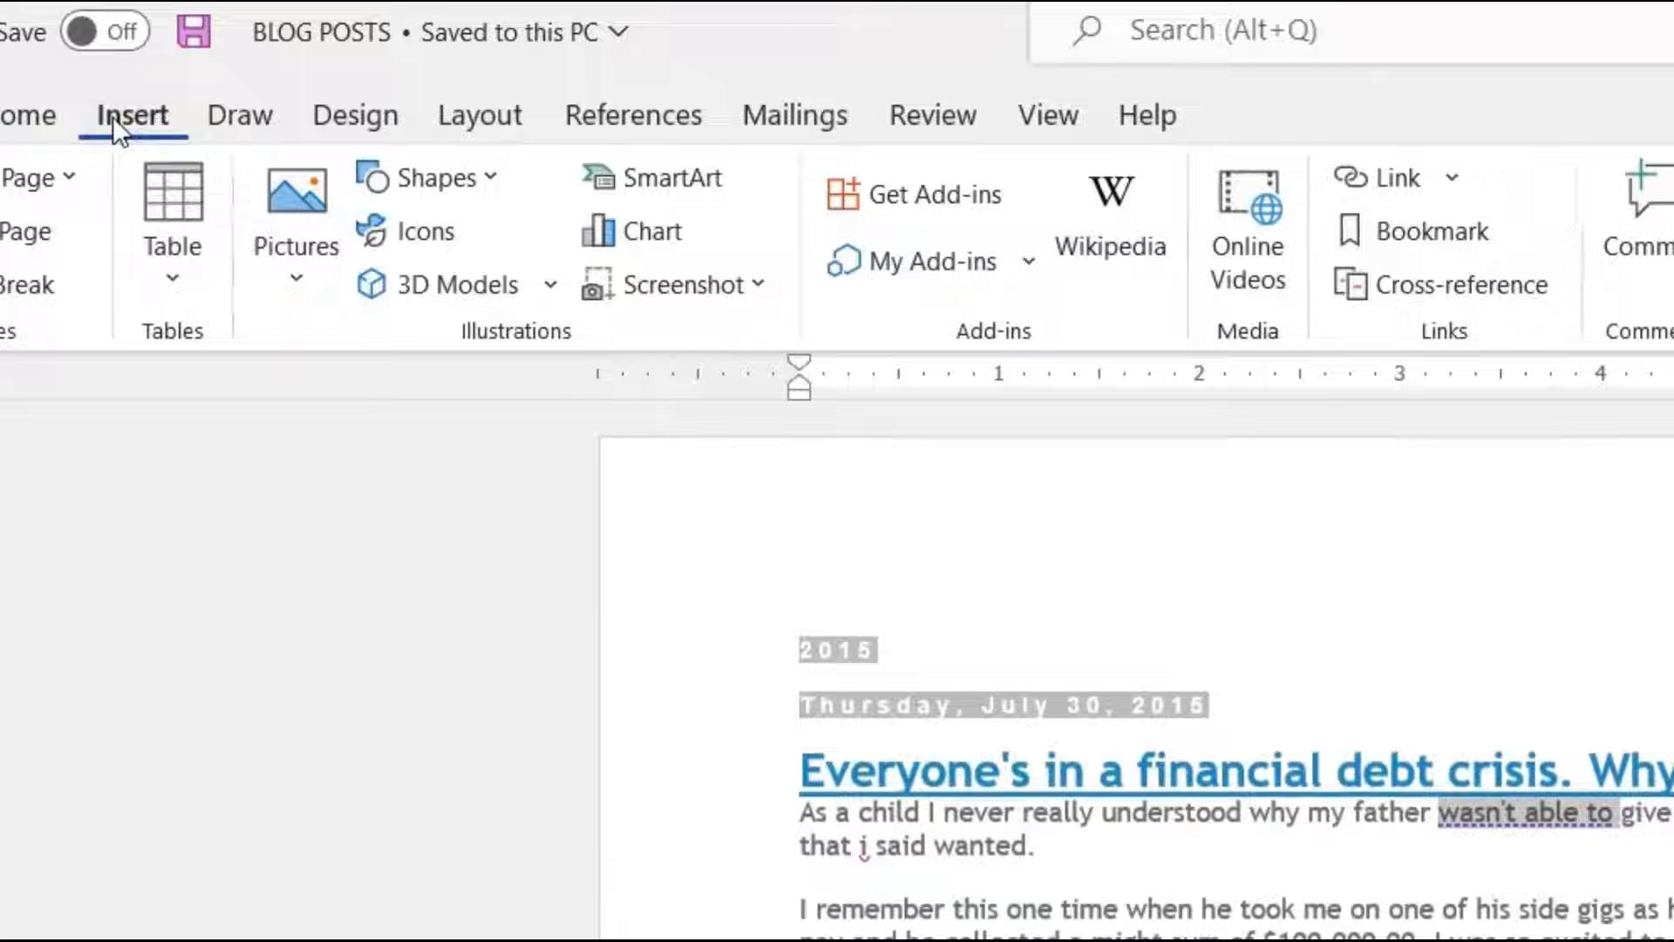
click(1395, 236)
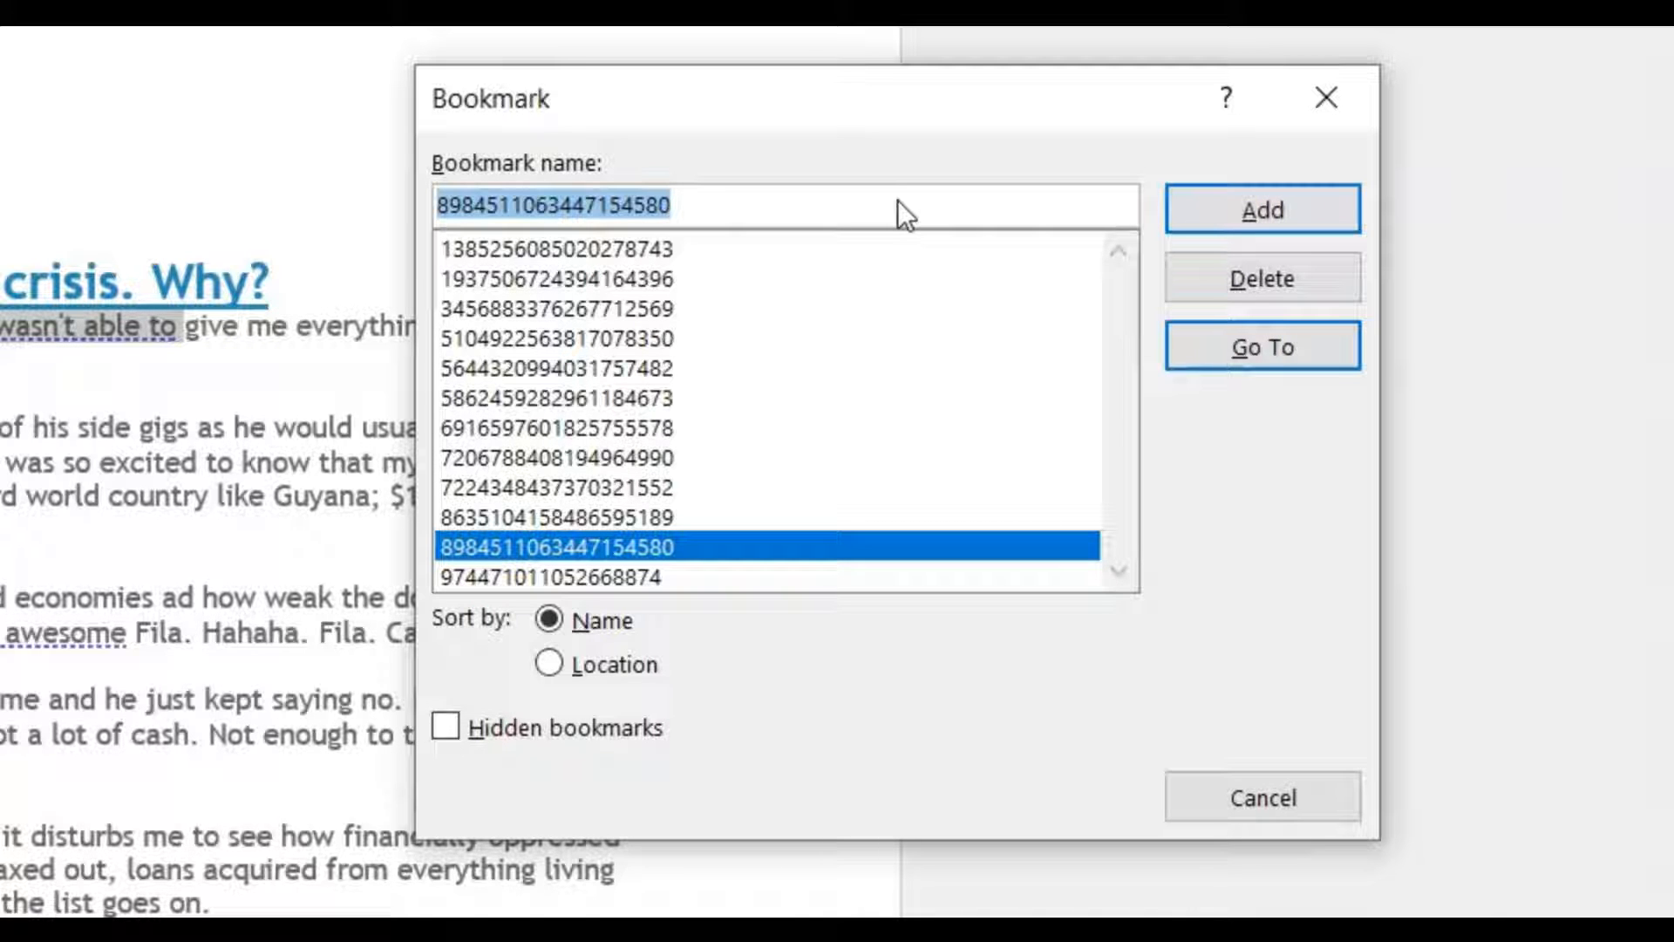
text(REV)
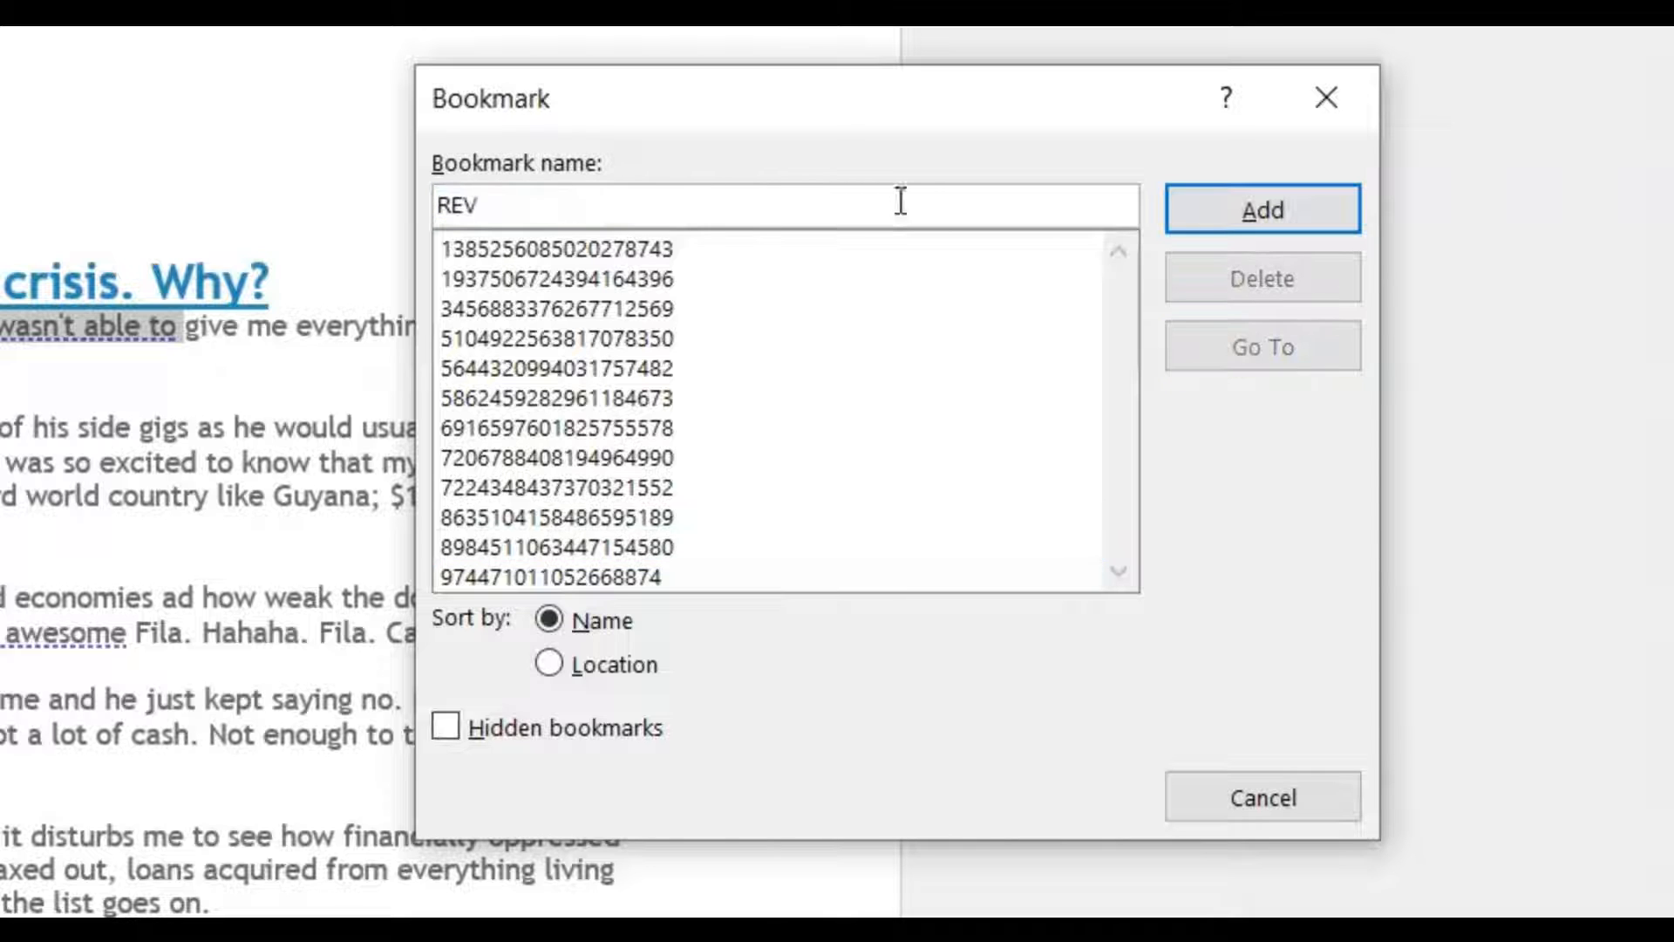
text(ISIT 1)
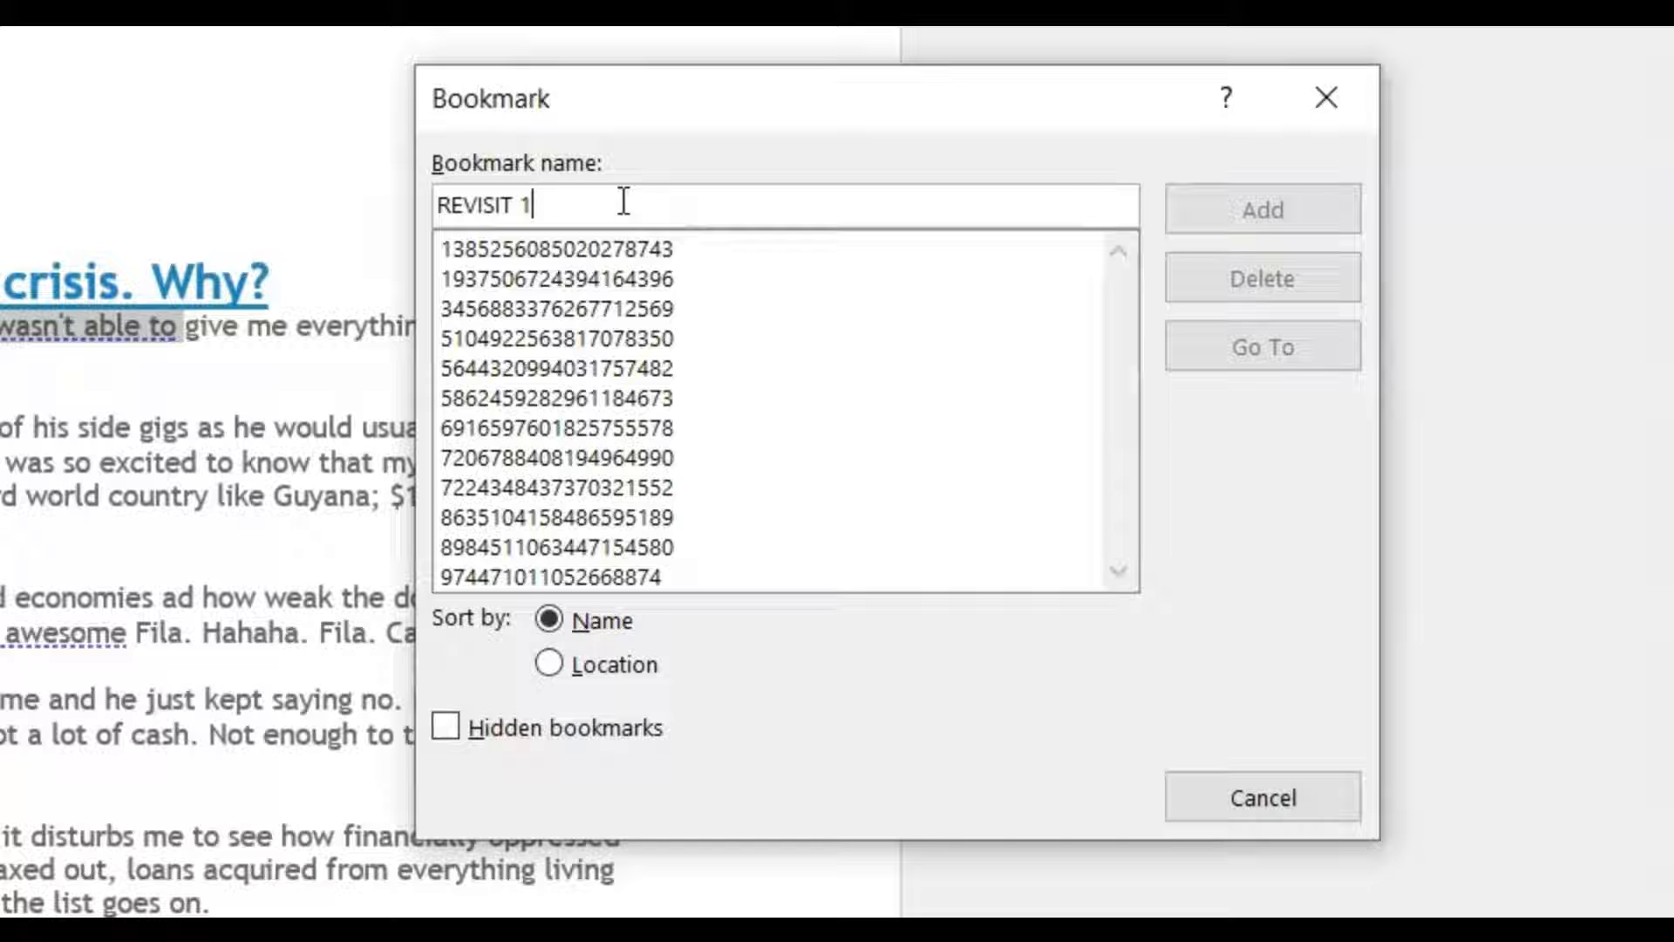
key(BackSpace)
key(BackSpace)
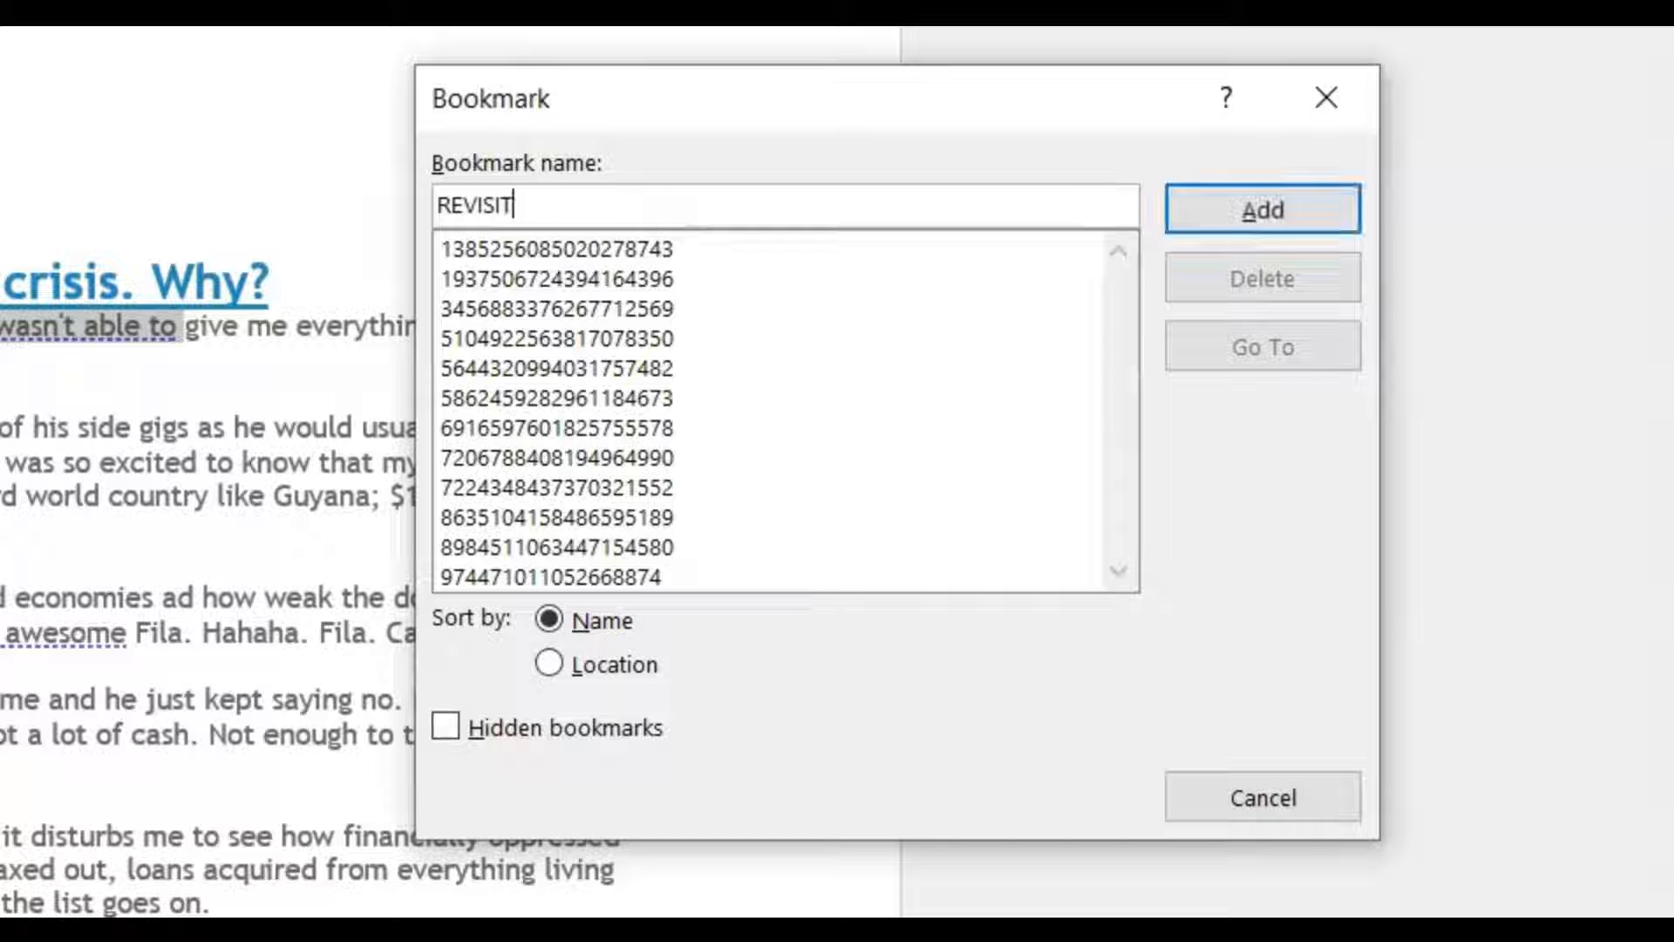
text(_1)
click(1227, 217)
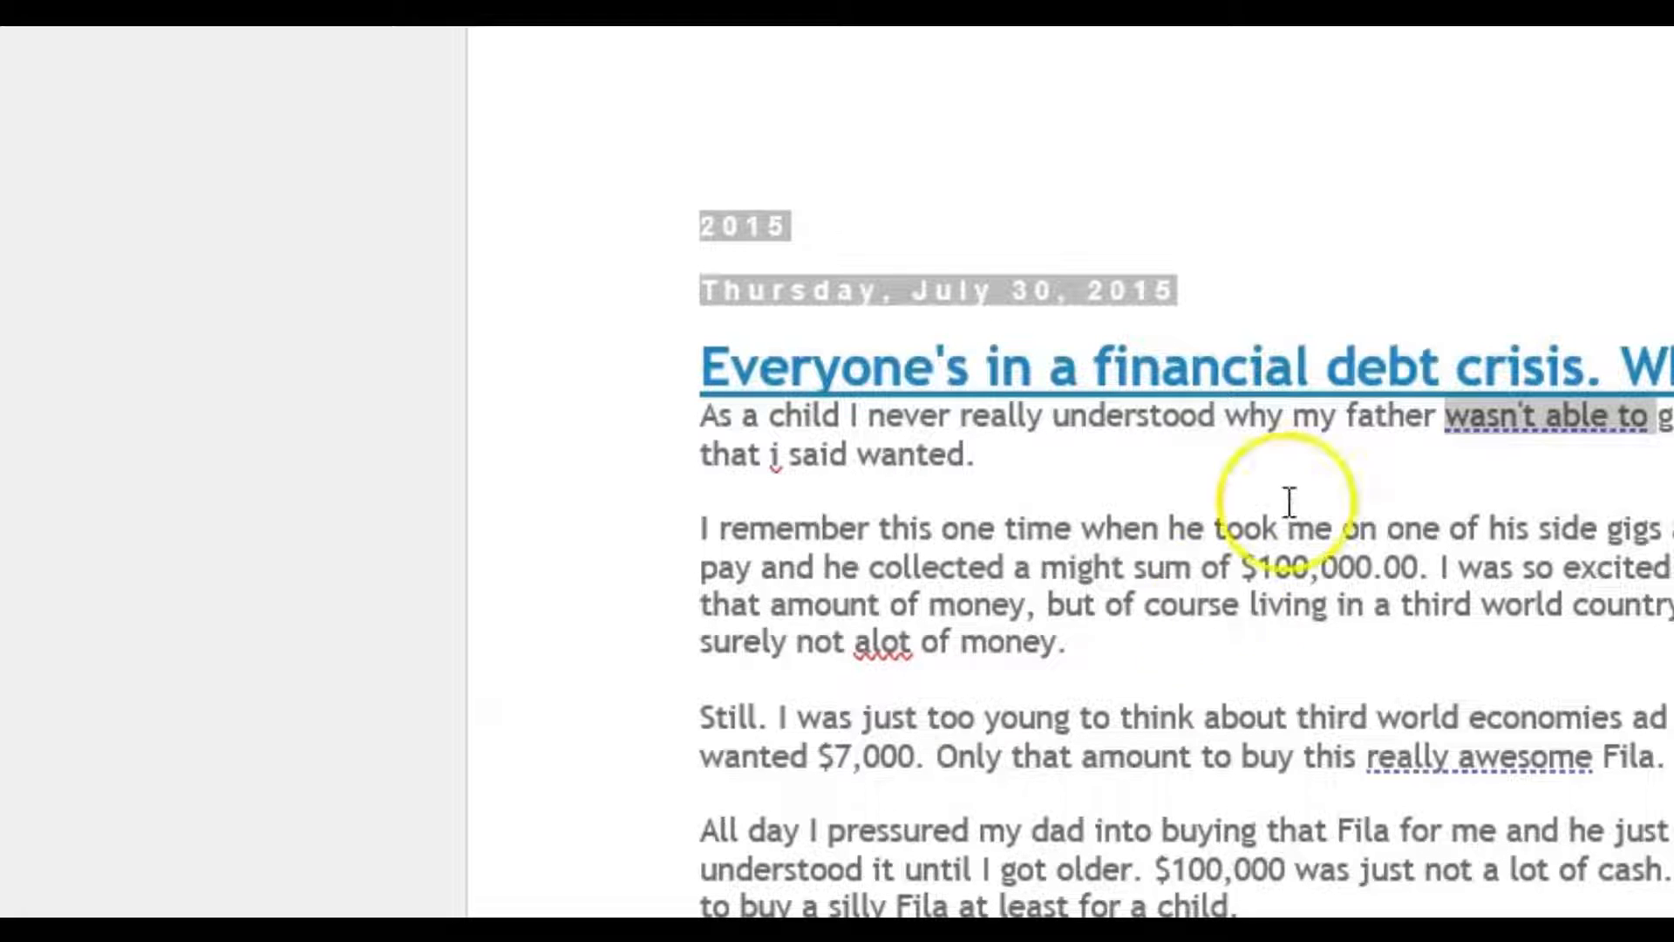
- Bookmark the lowercase "i" before "said wanted" in the first paragraph as REVISIT_2
click(767, 453)
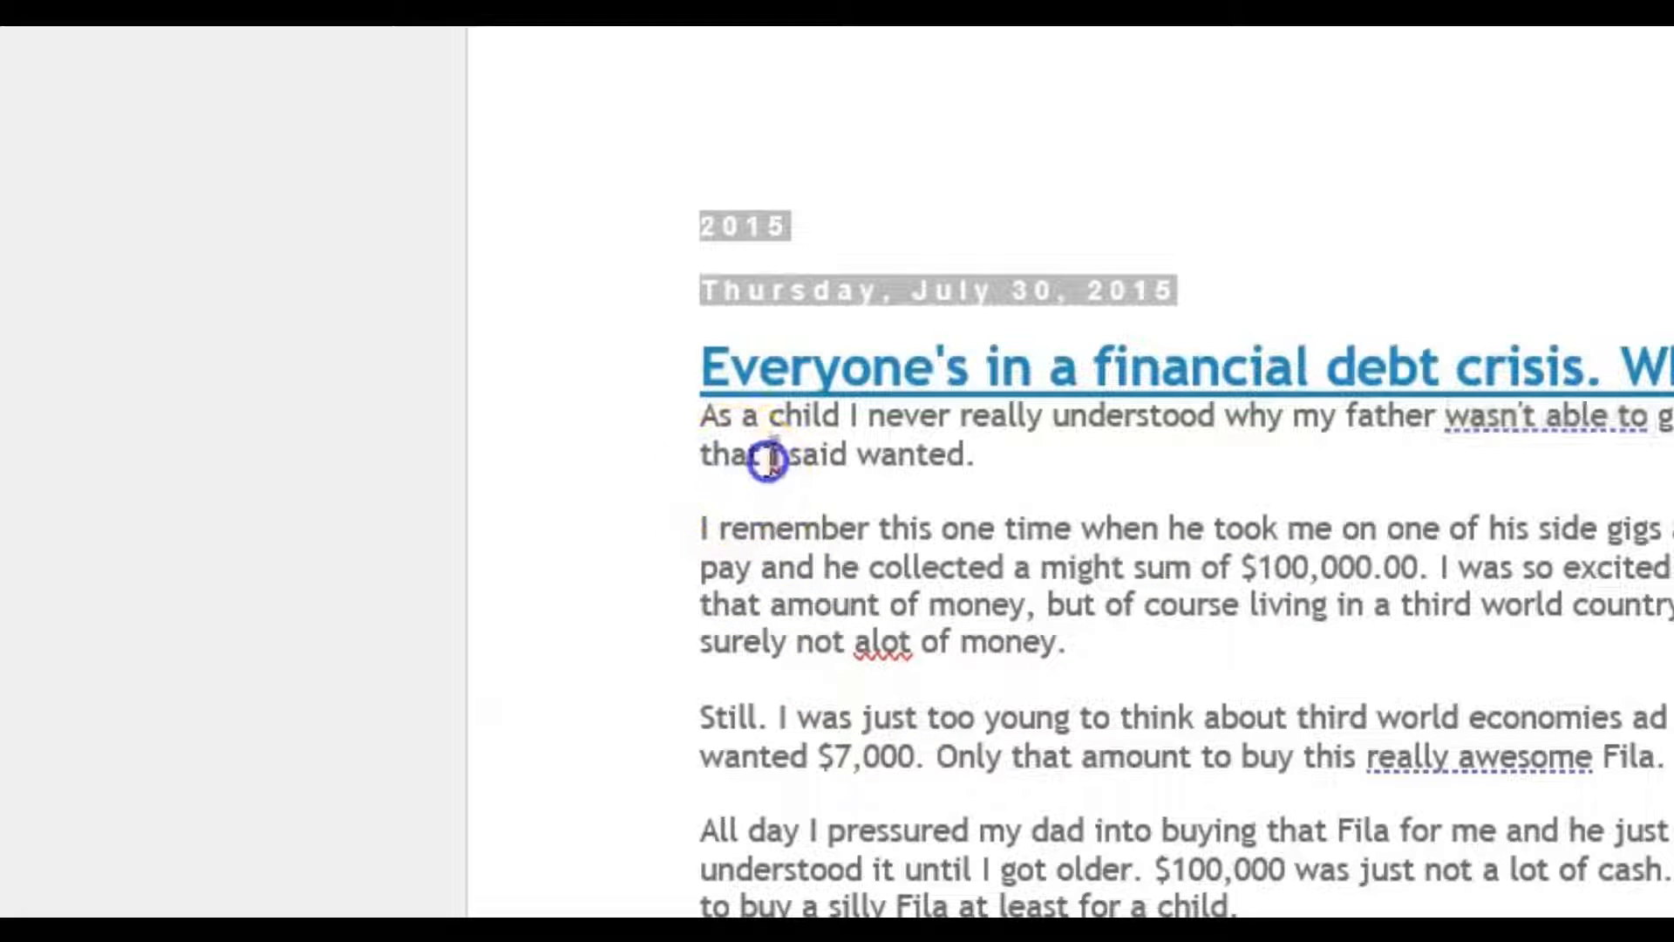
double_click(771, 455)
click(767, 501)
double_click(767, 453)
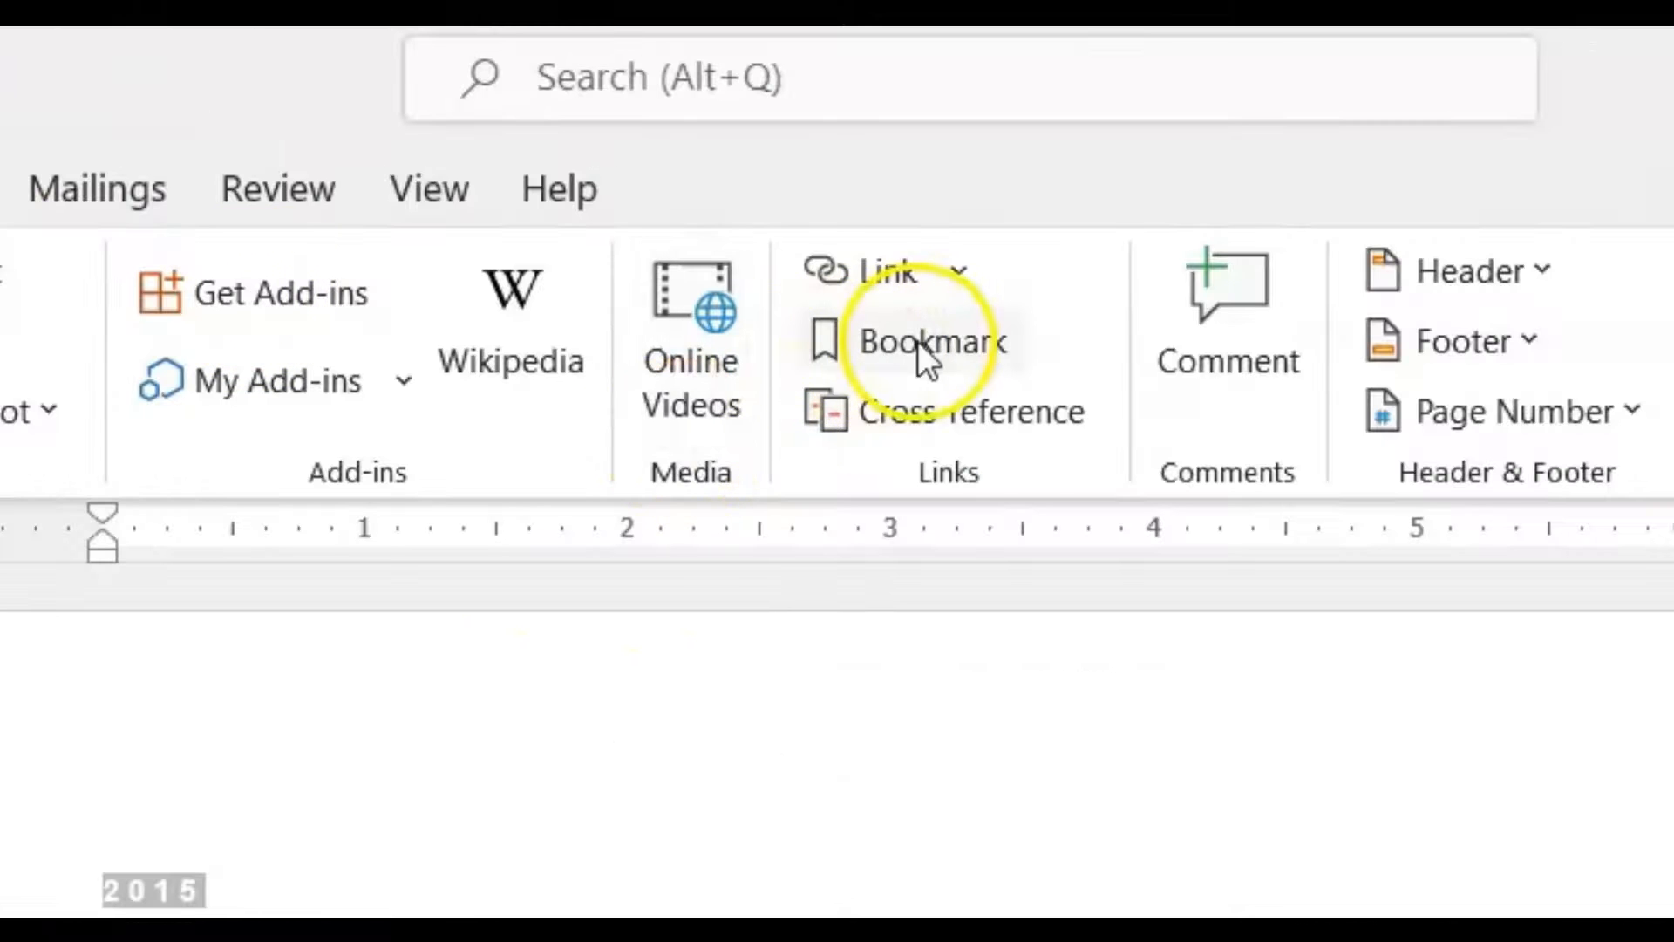
click(917, 342)
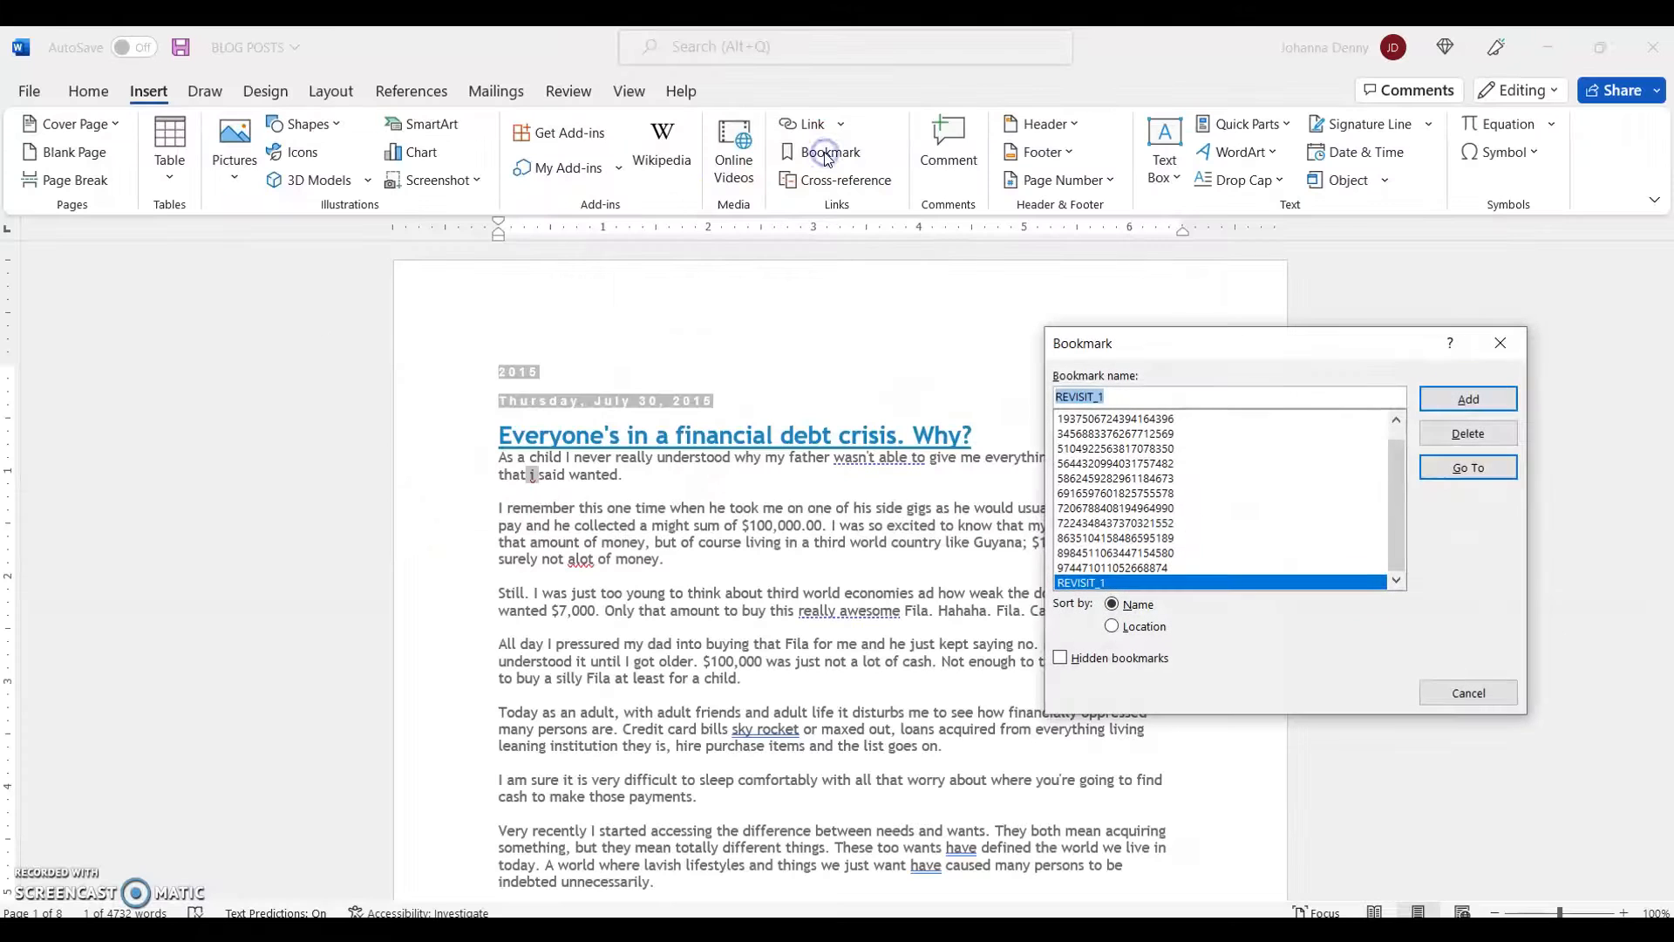
click(1151, 397)
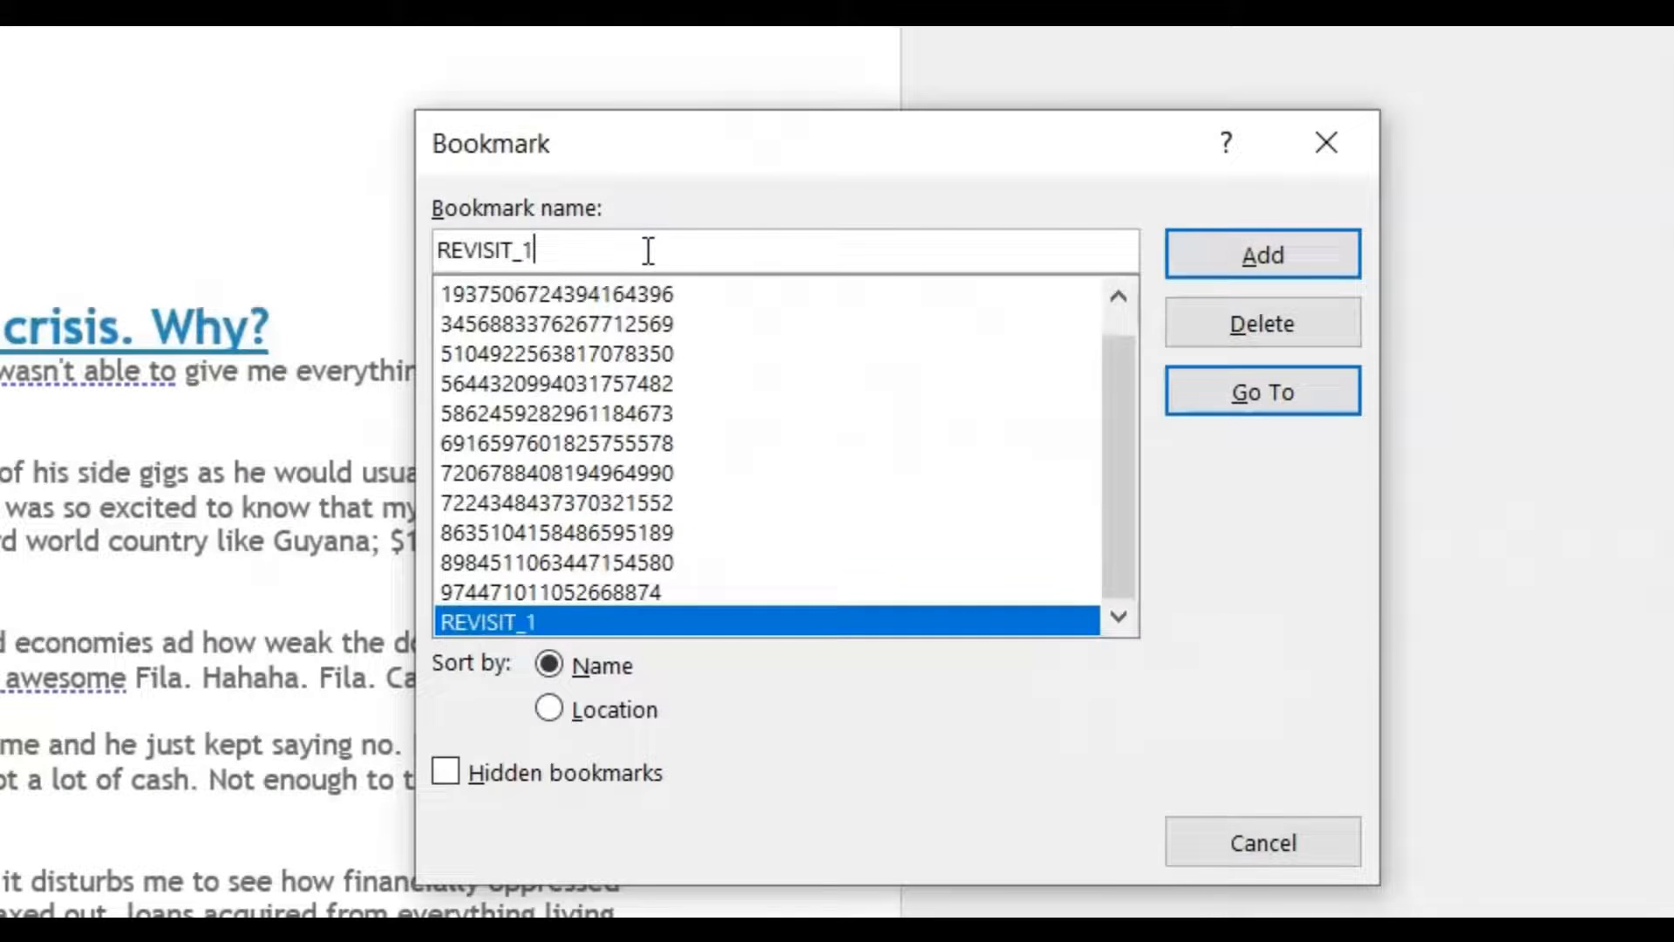
key(BackSpace)
text(2)
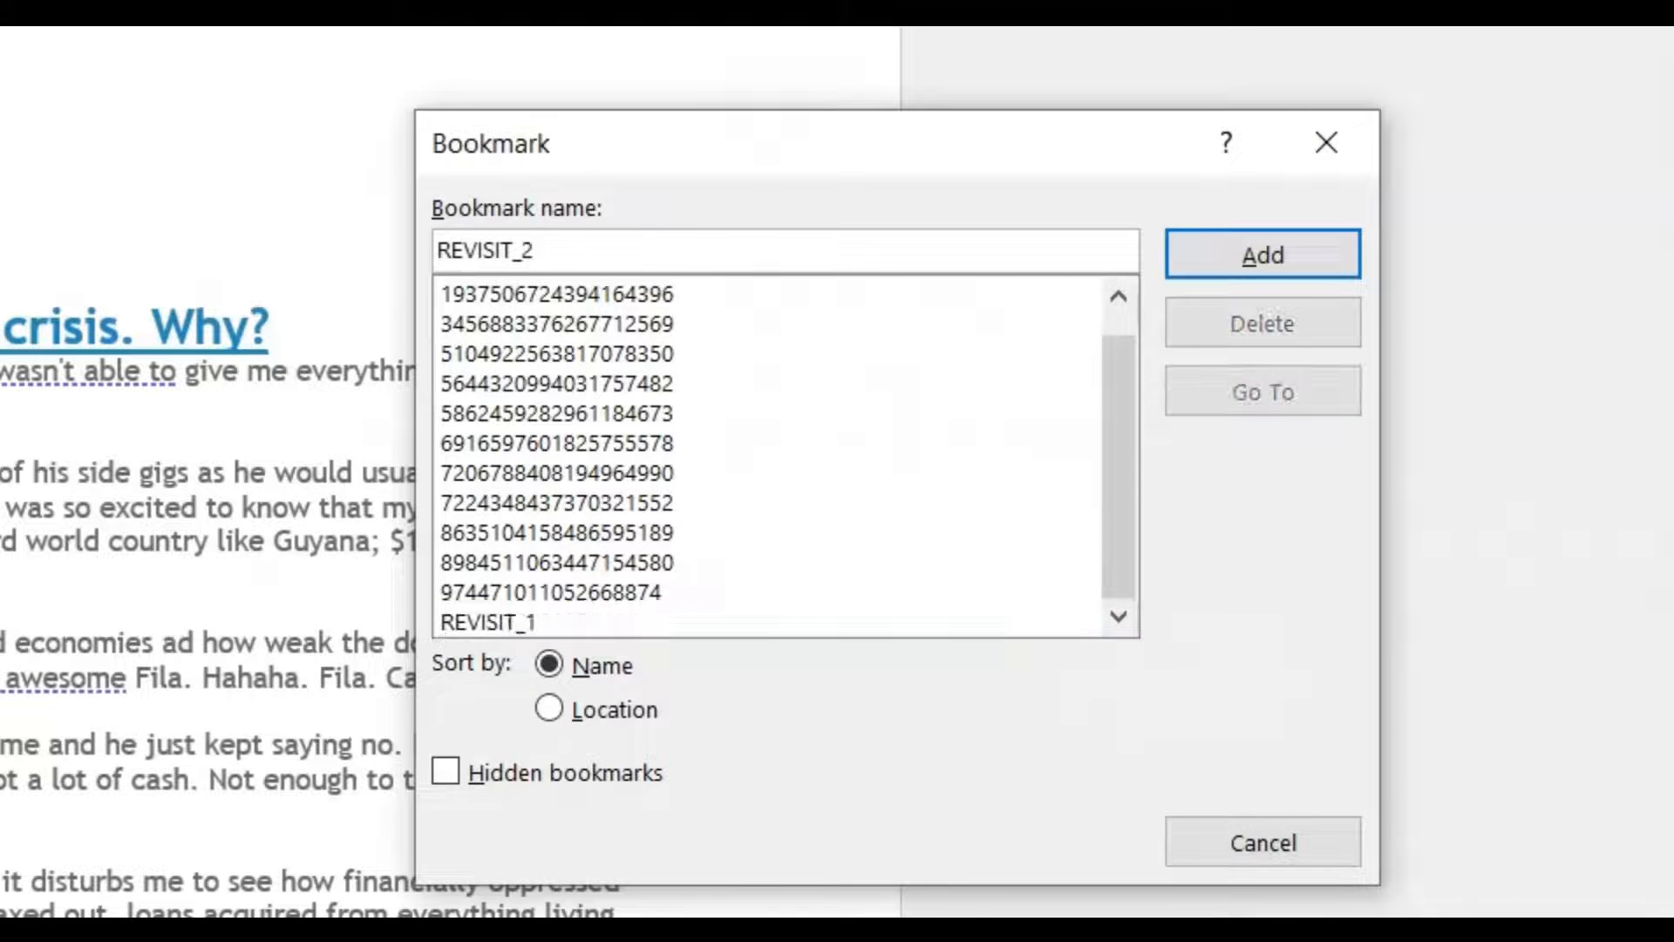
click(1264, 253)
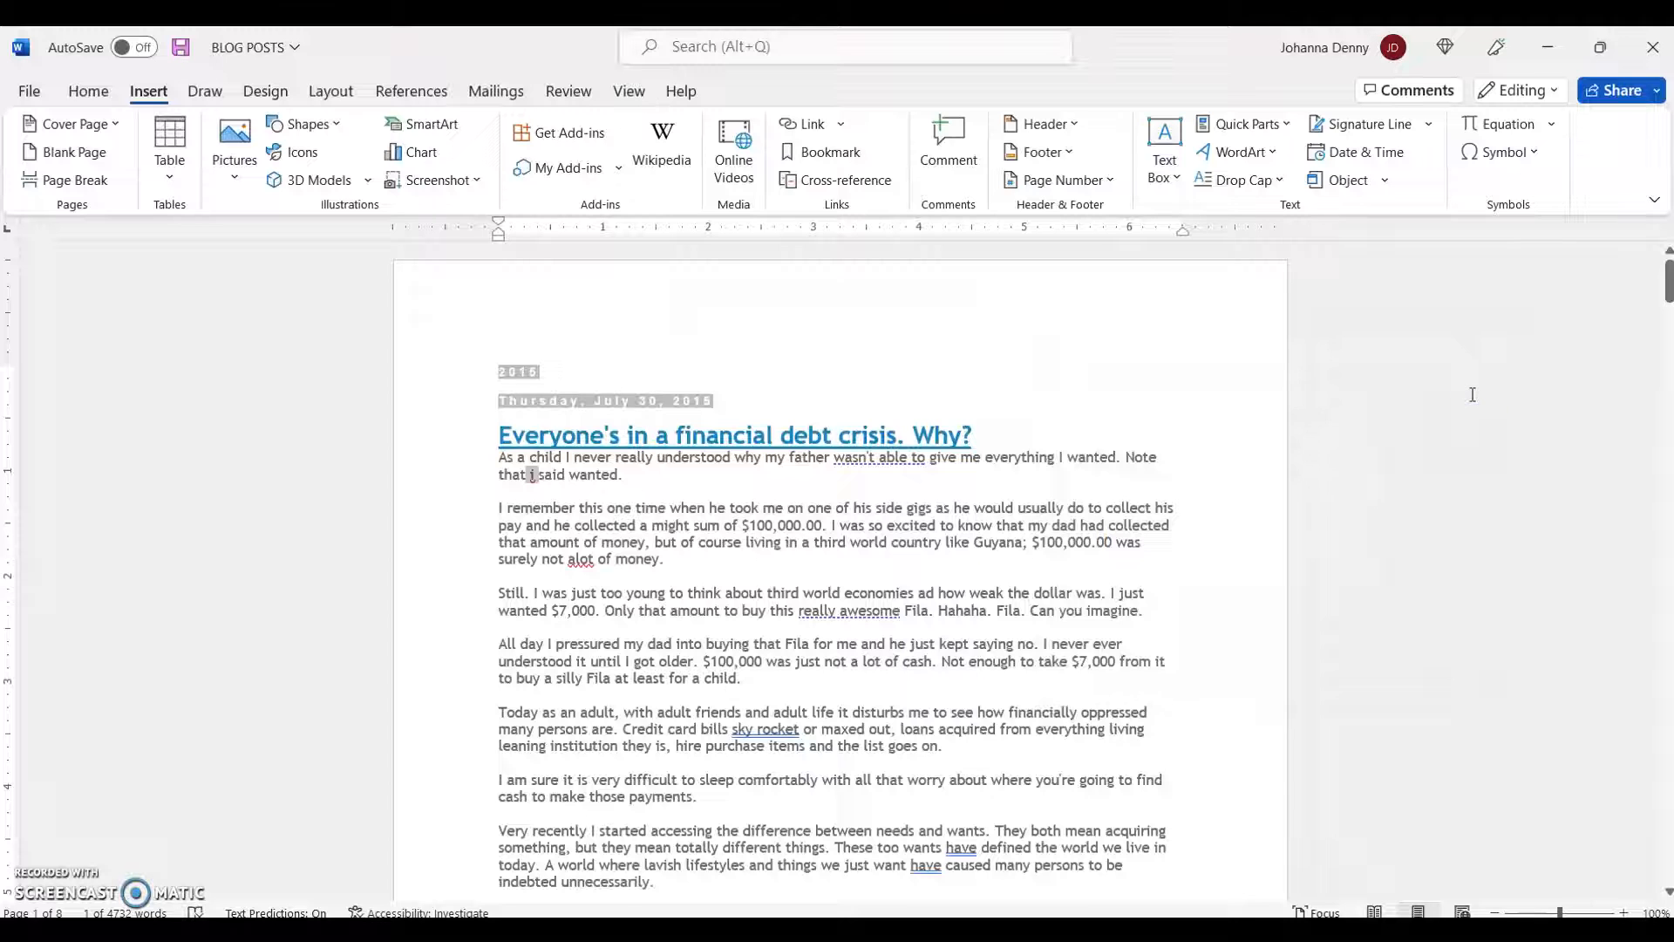
- Bookmark the misspelled word "alot" at the end of the second paragraph as REVISIT_3
click(579, 560)
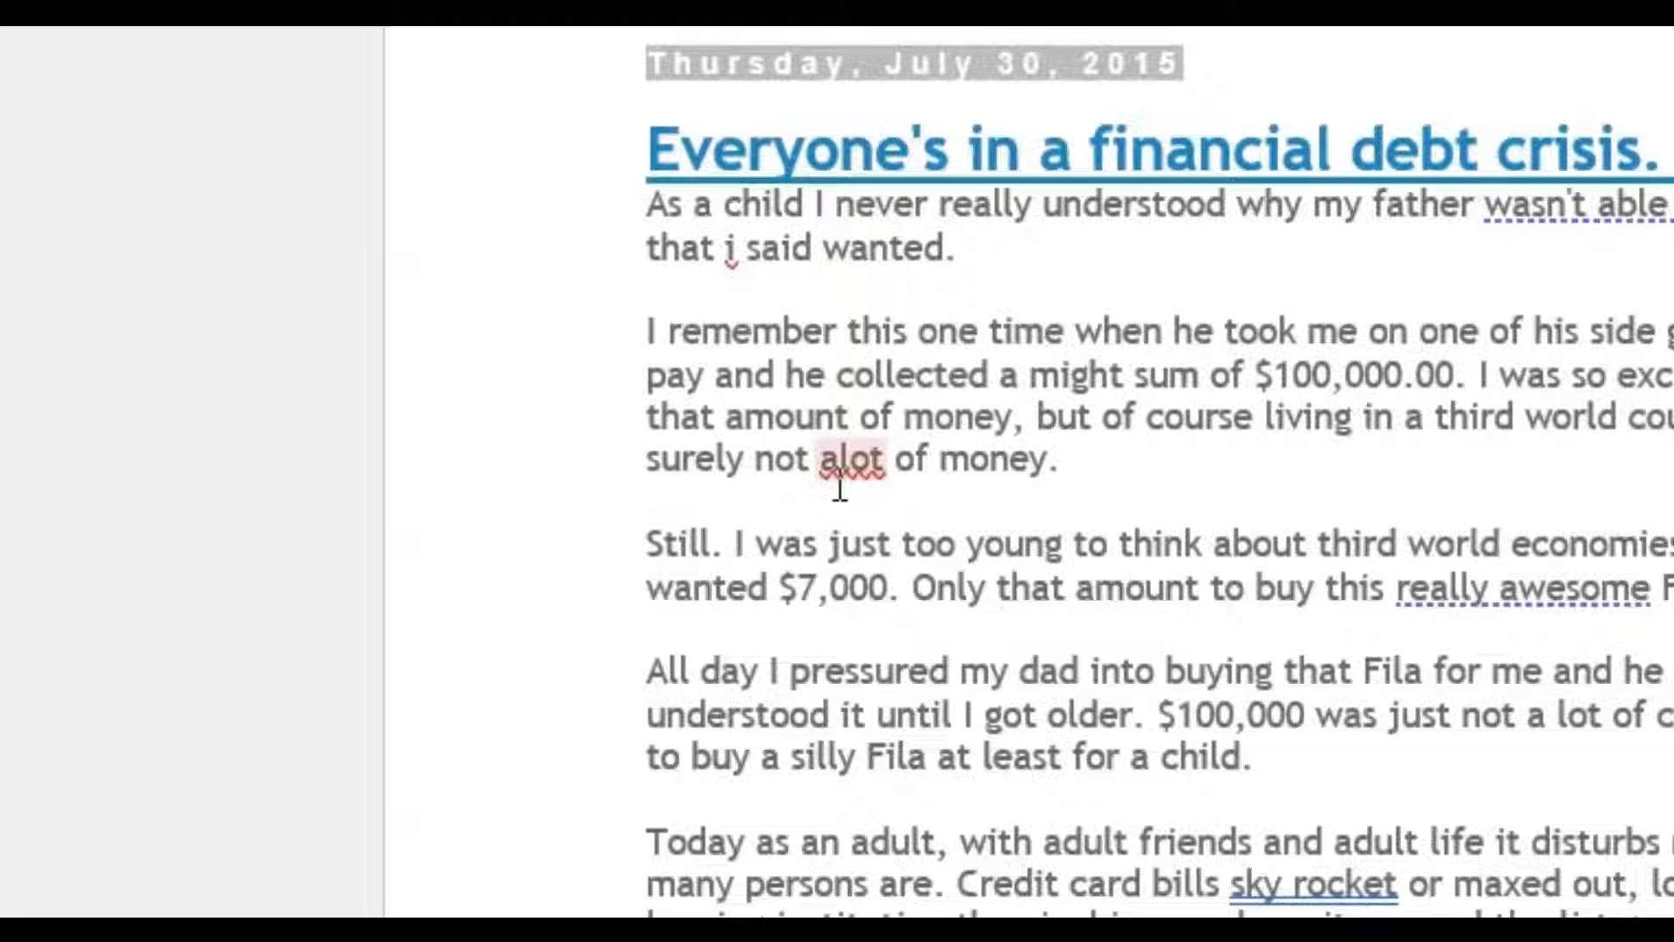
click(896, 460)
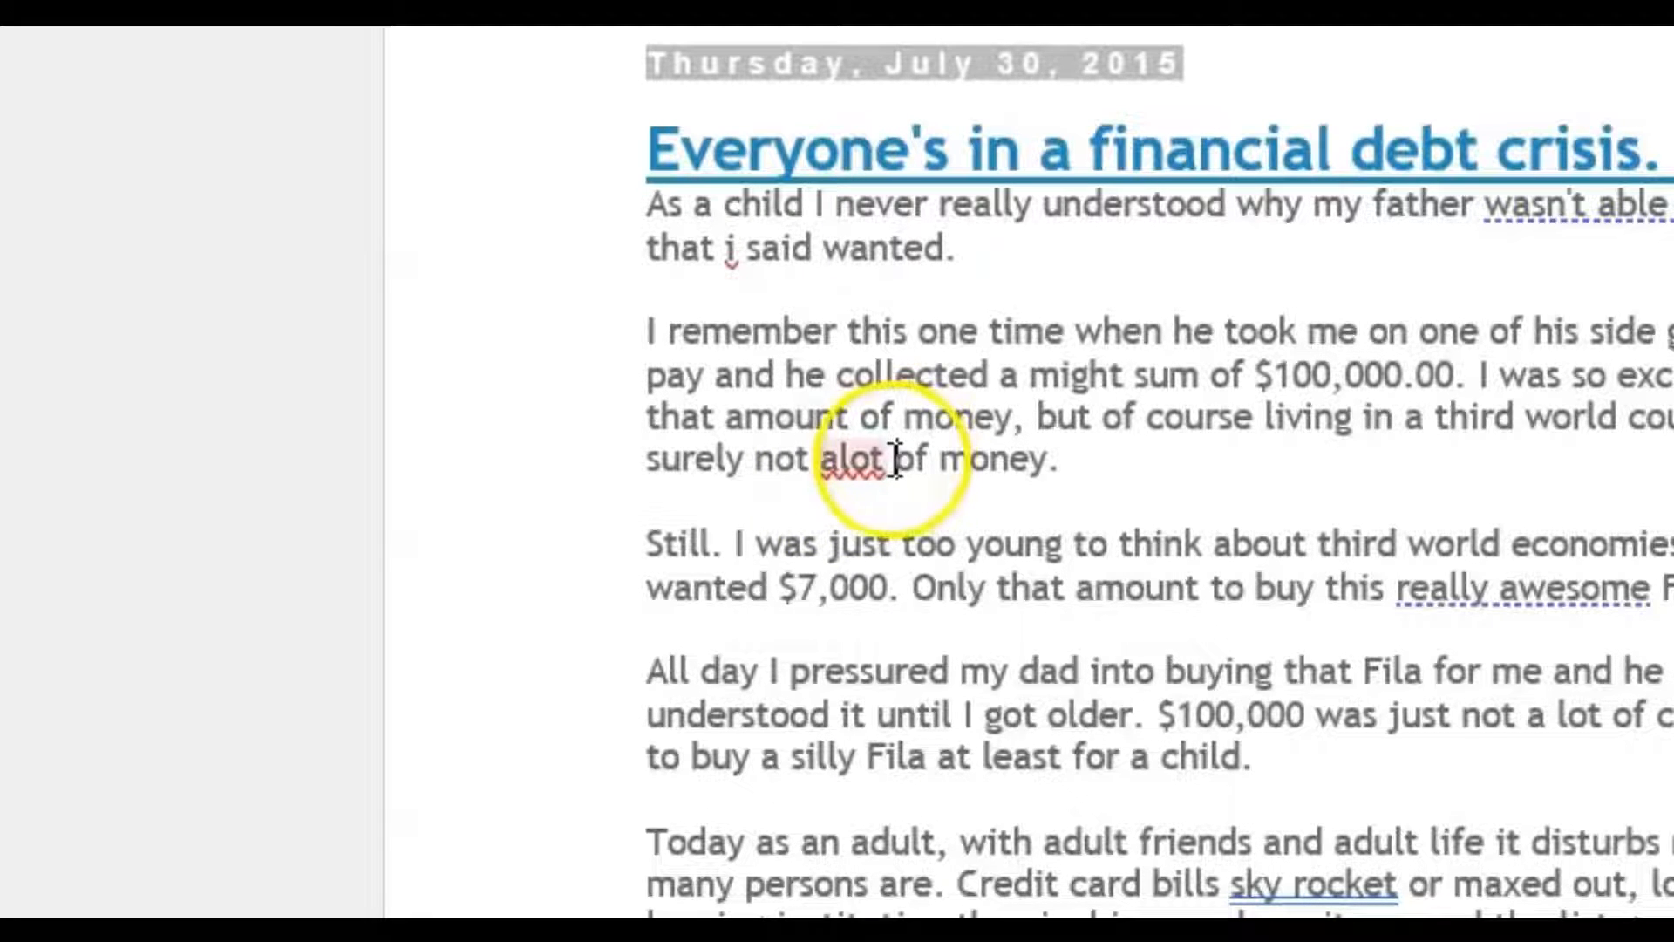
drag(896, 459, 826, 460)
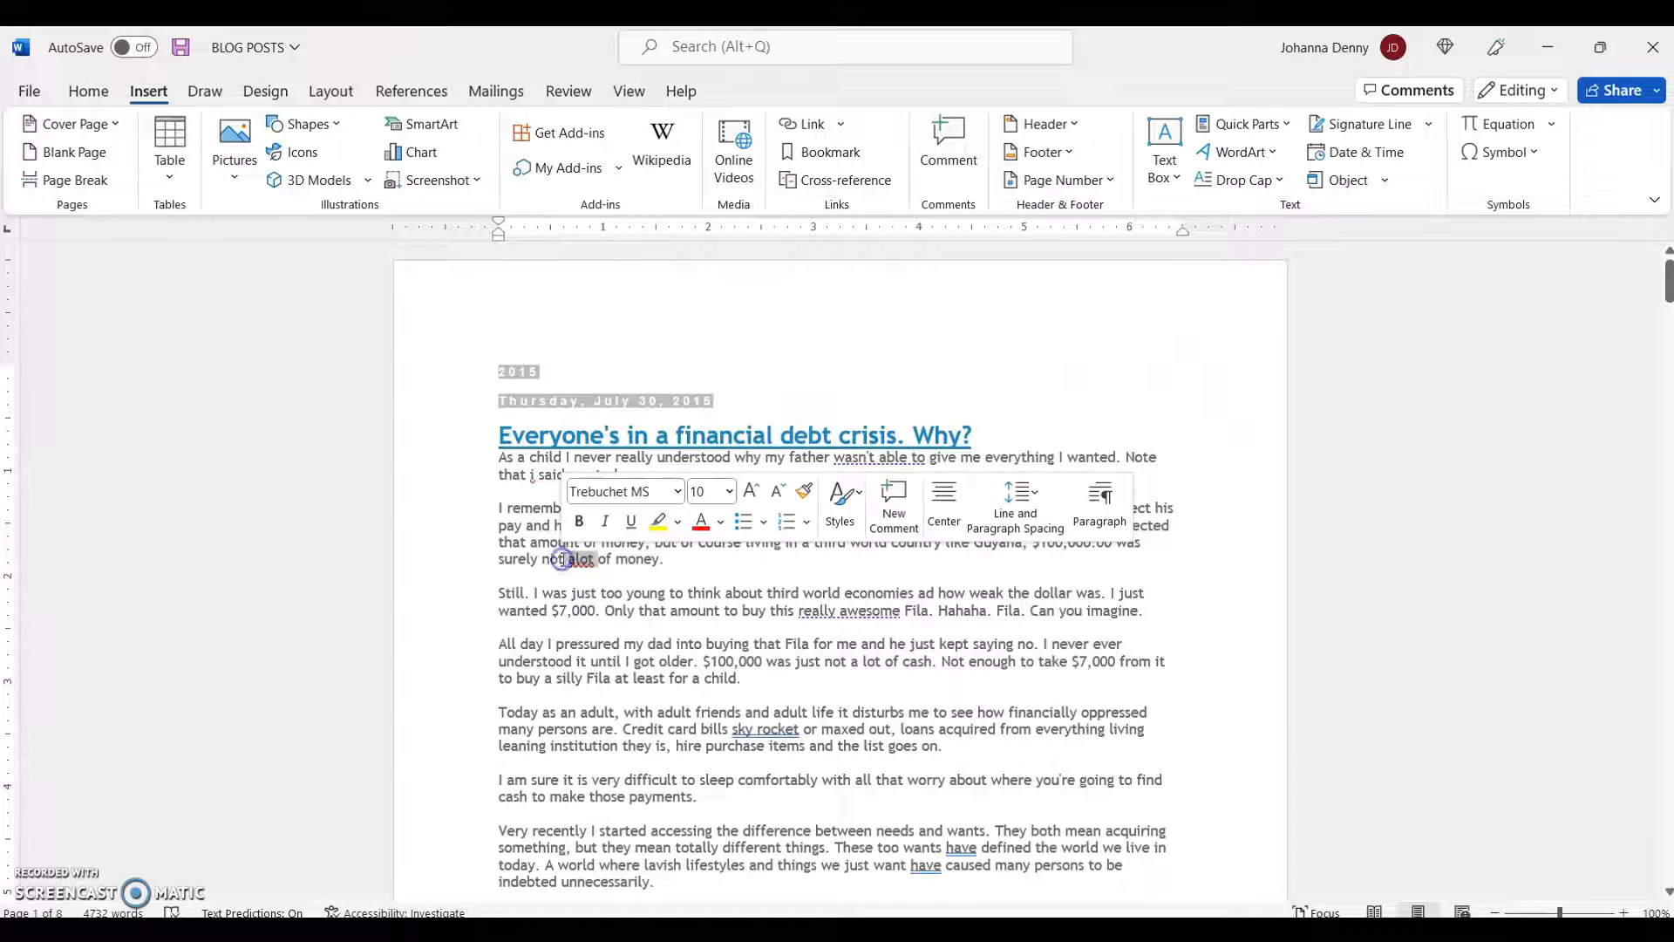
click(824, 153)
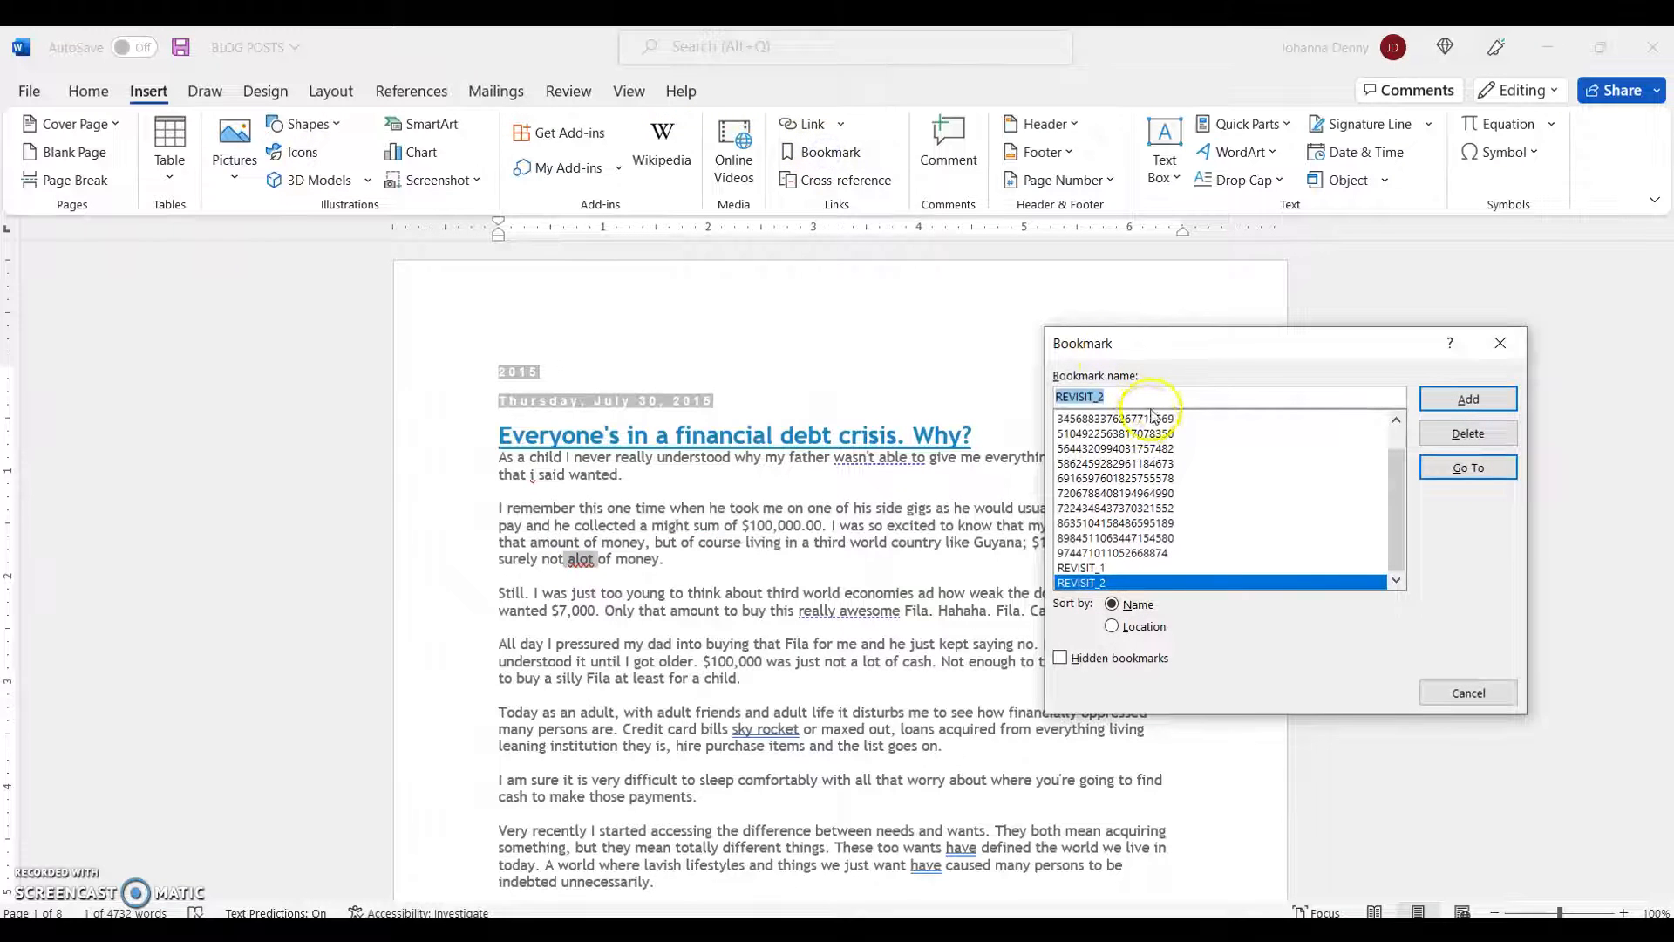
click(1160, 397)
key(BackSpace)
text(3)
click(1463, 397)
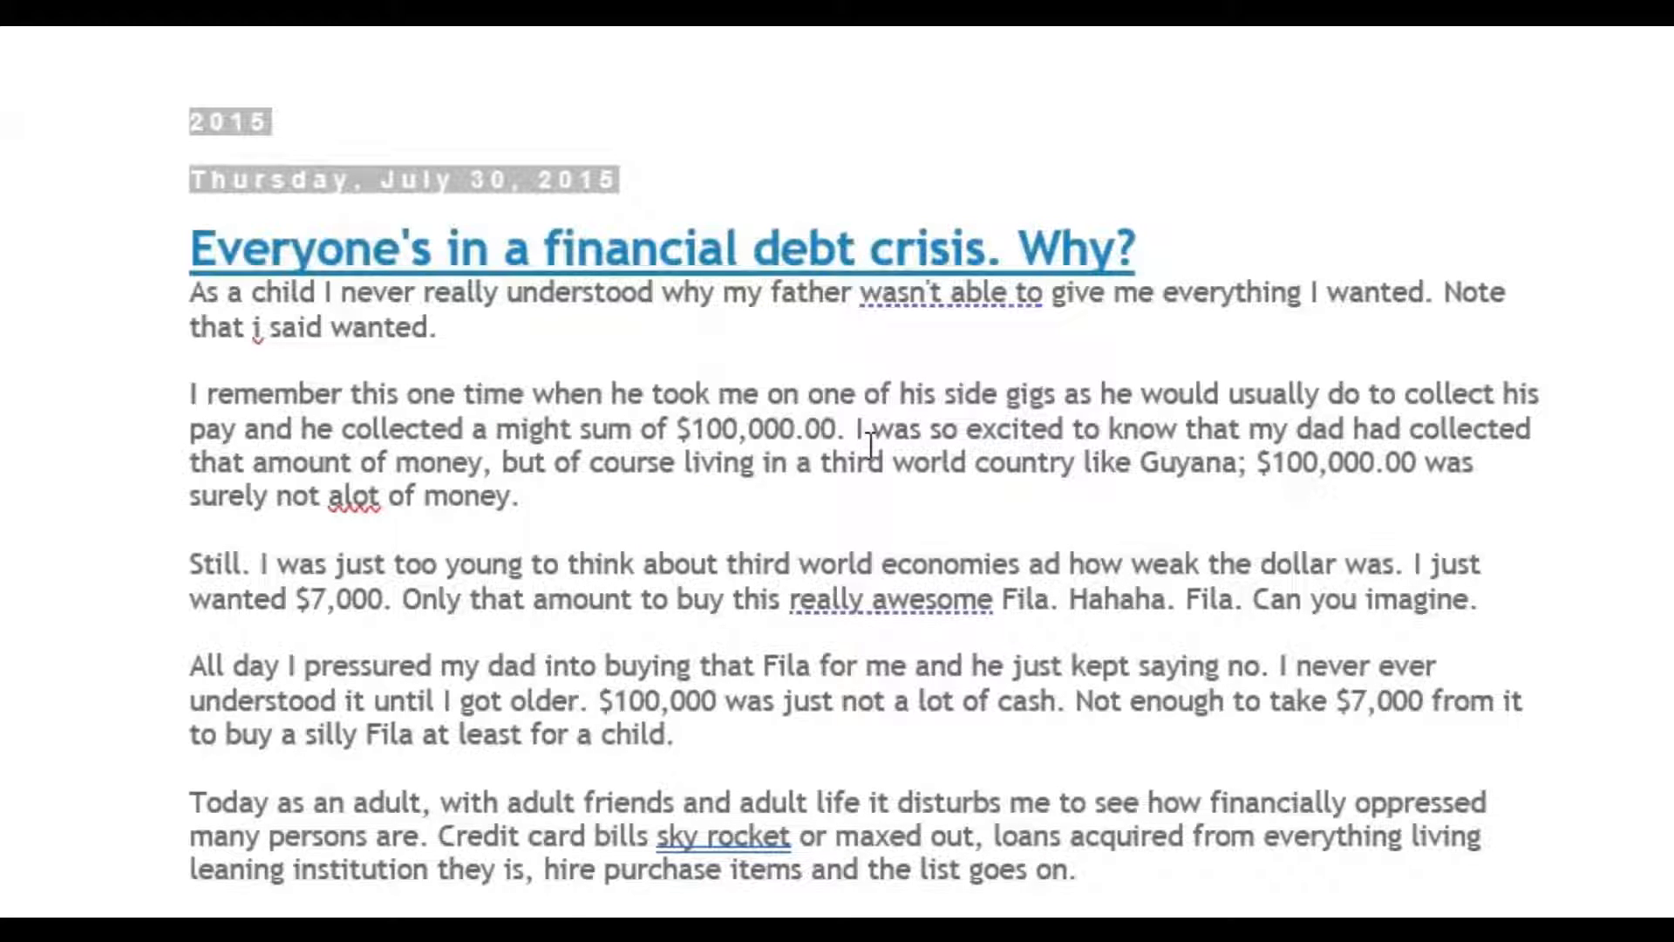
- Stop the Editor from checking for the conciseness issue flagged on "wasn't able to" in the opening sentence
click(950, 294)
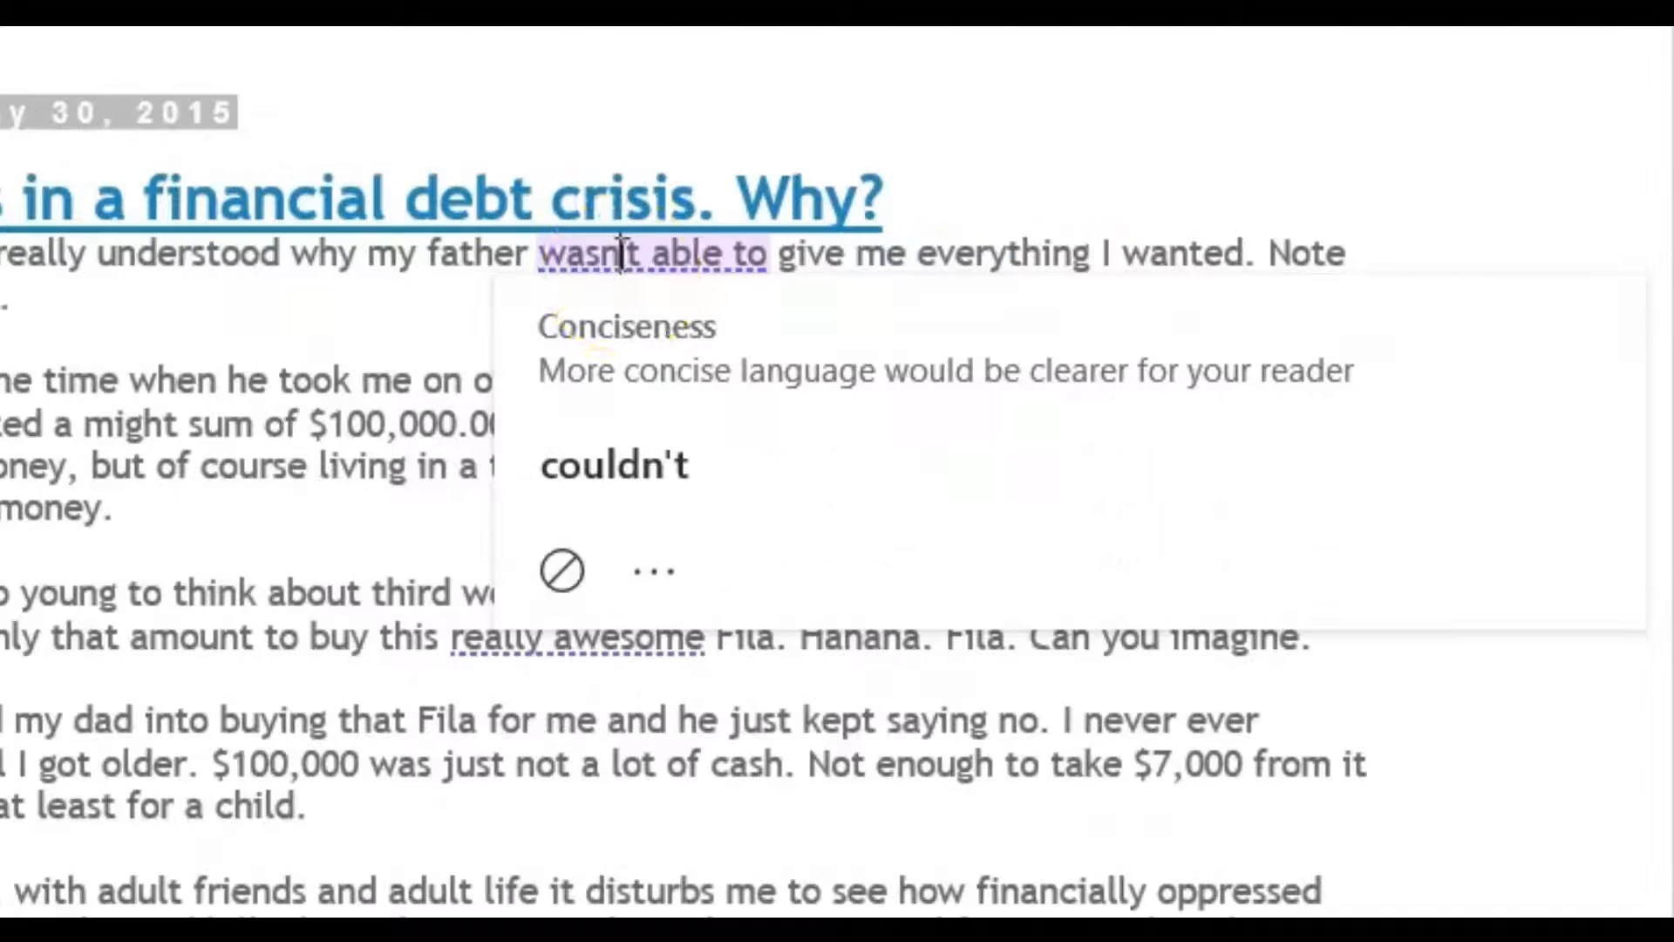
click(938, 555)
click(636, 580)
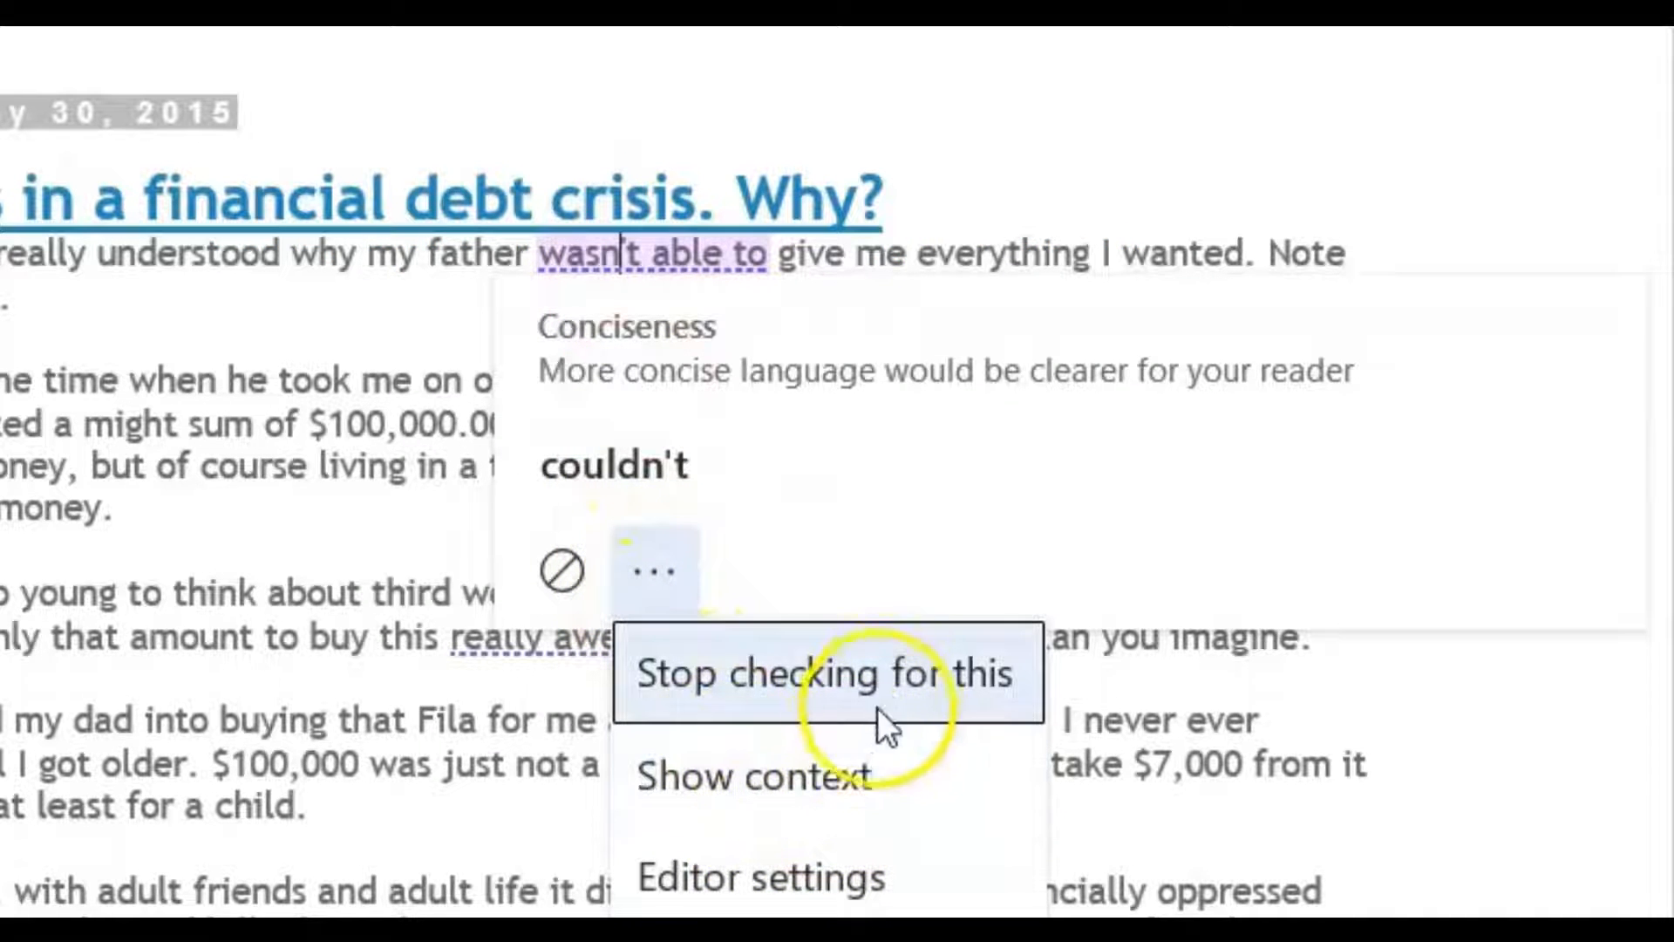
click(908, 674)
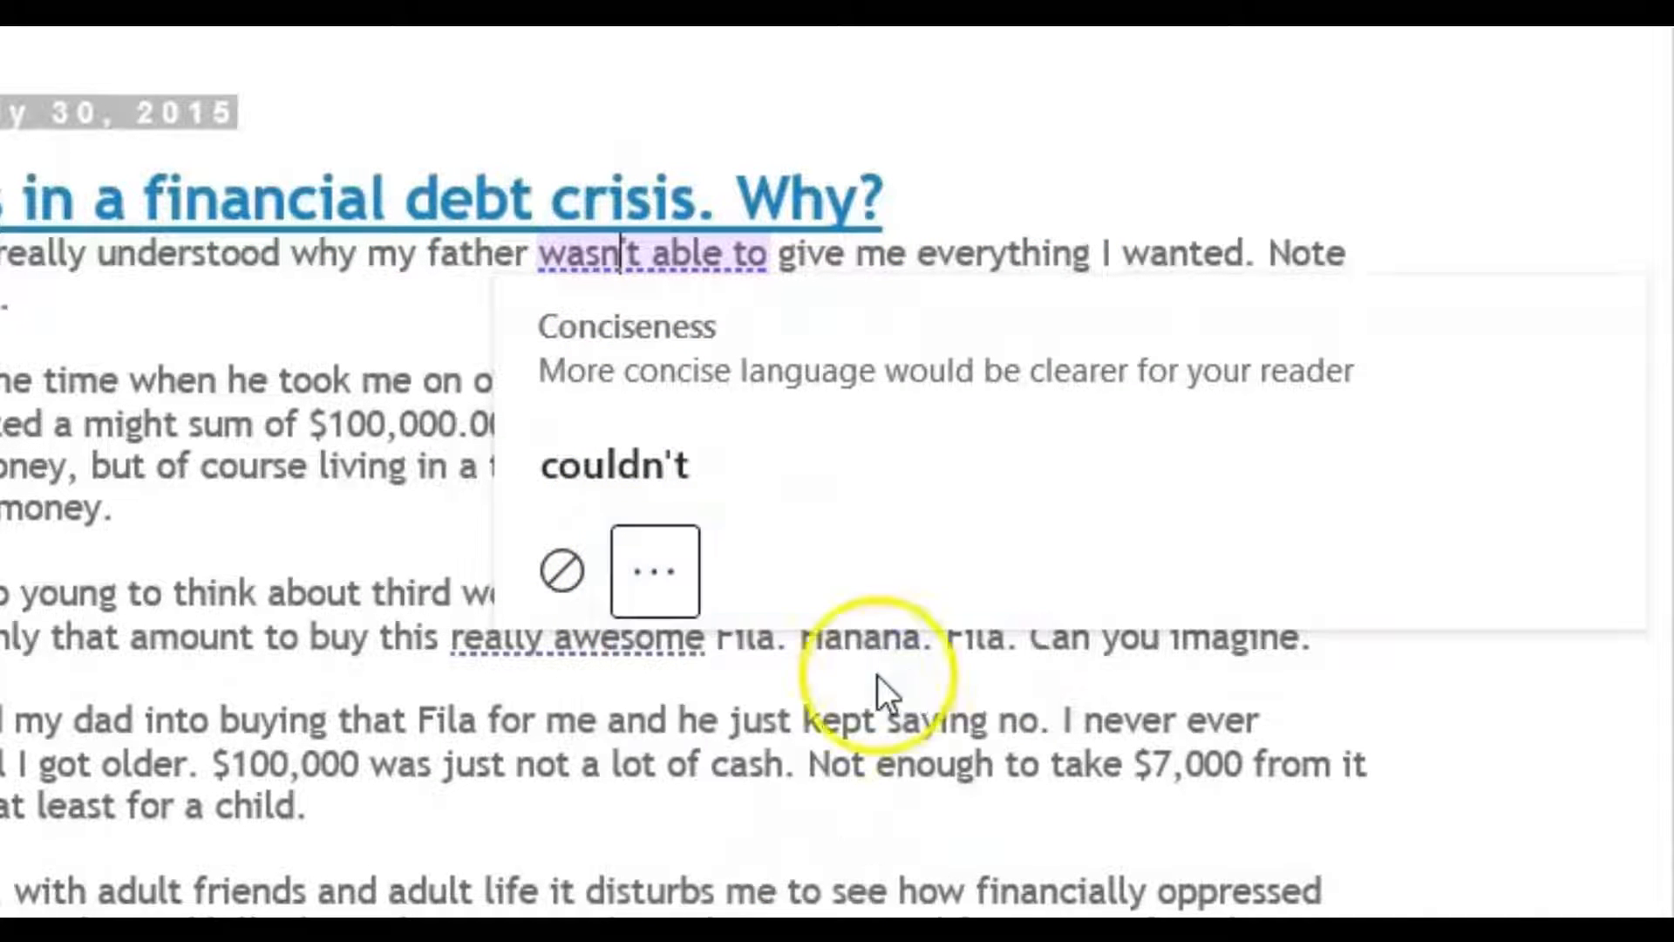
click(321, 475)
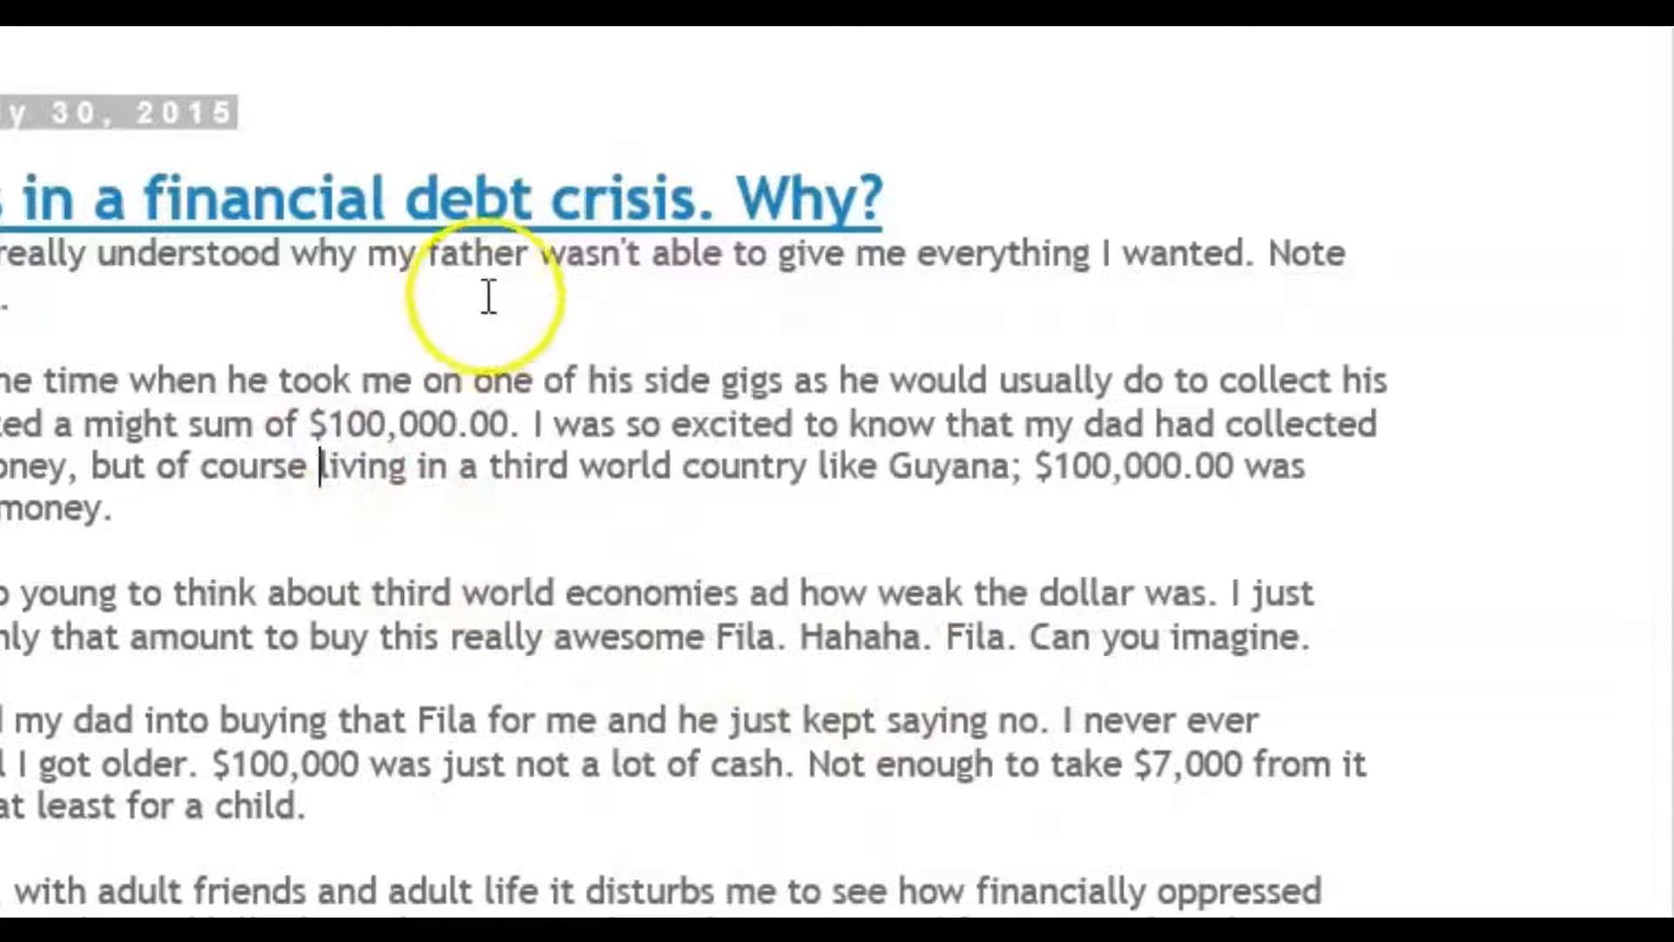
- Correct the lowercase "i" before "said wanted" to the suggested spelling "I"
click(163, 307)
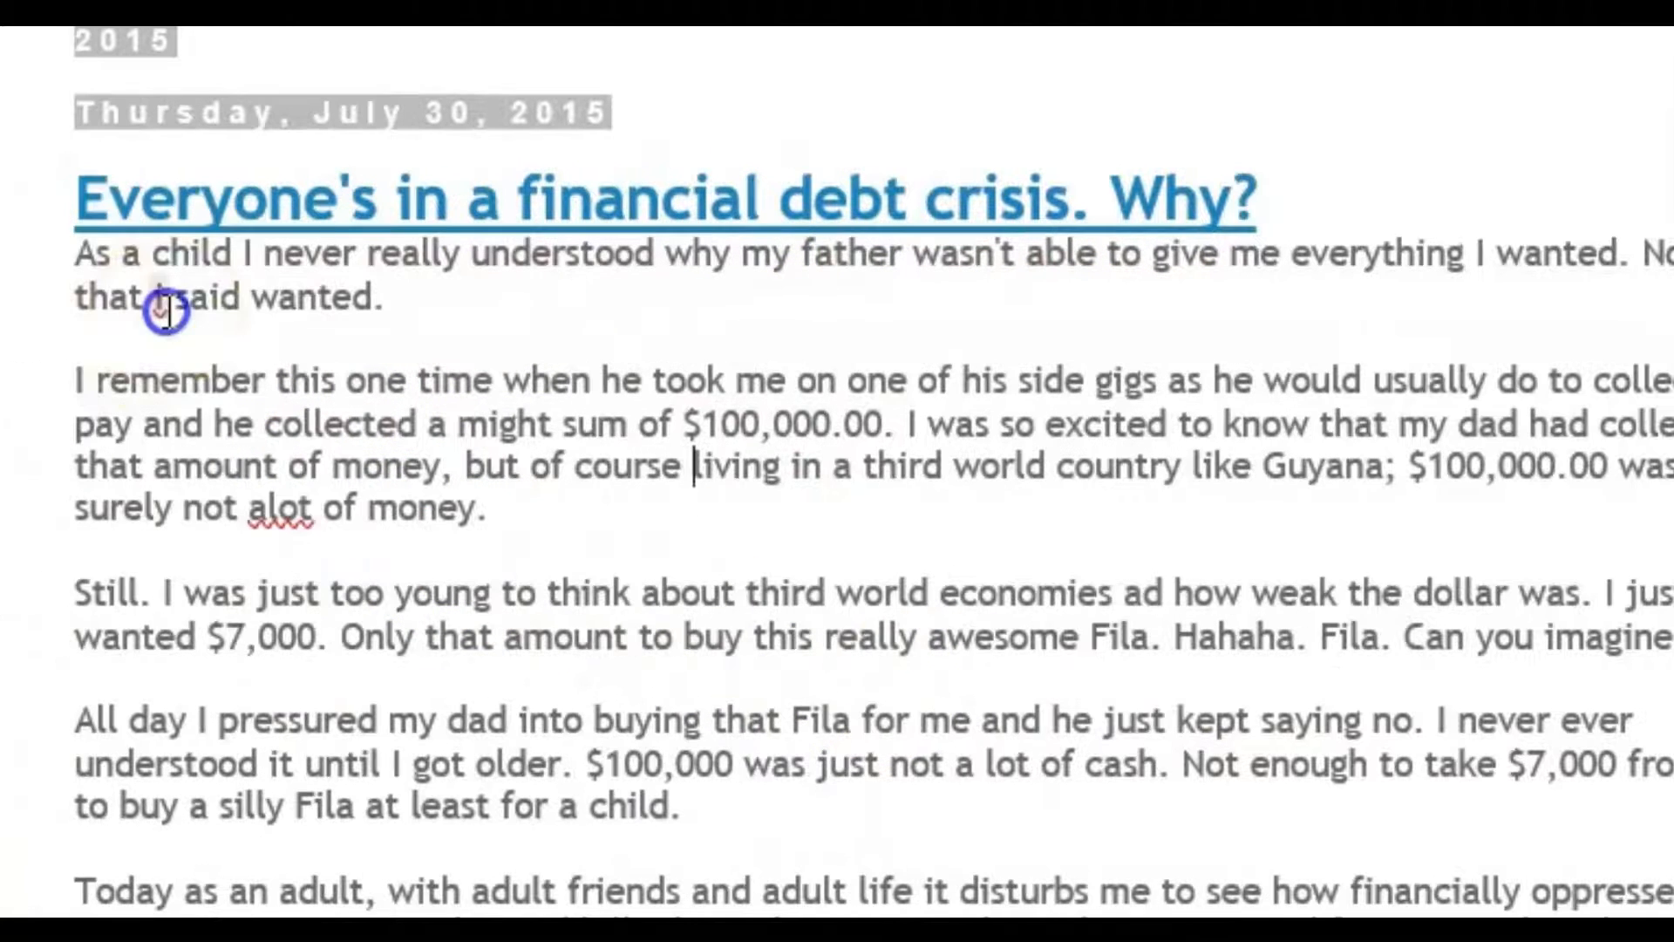
click(159, 305)
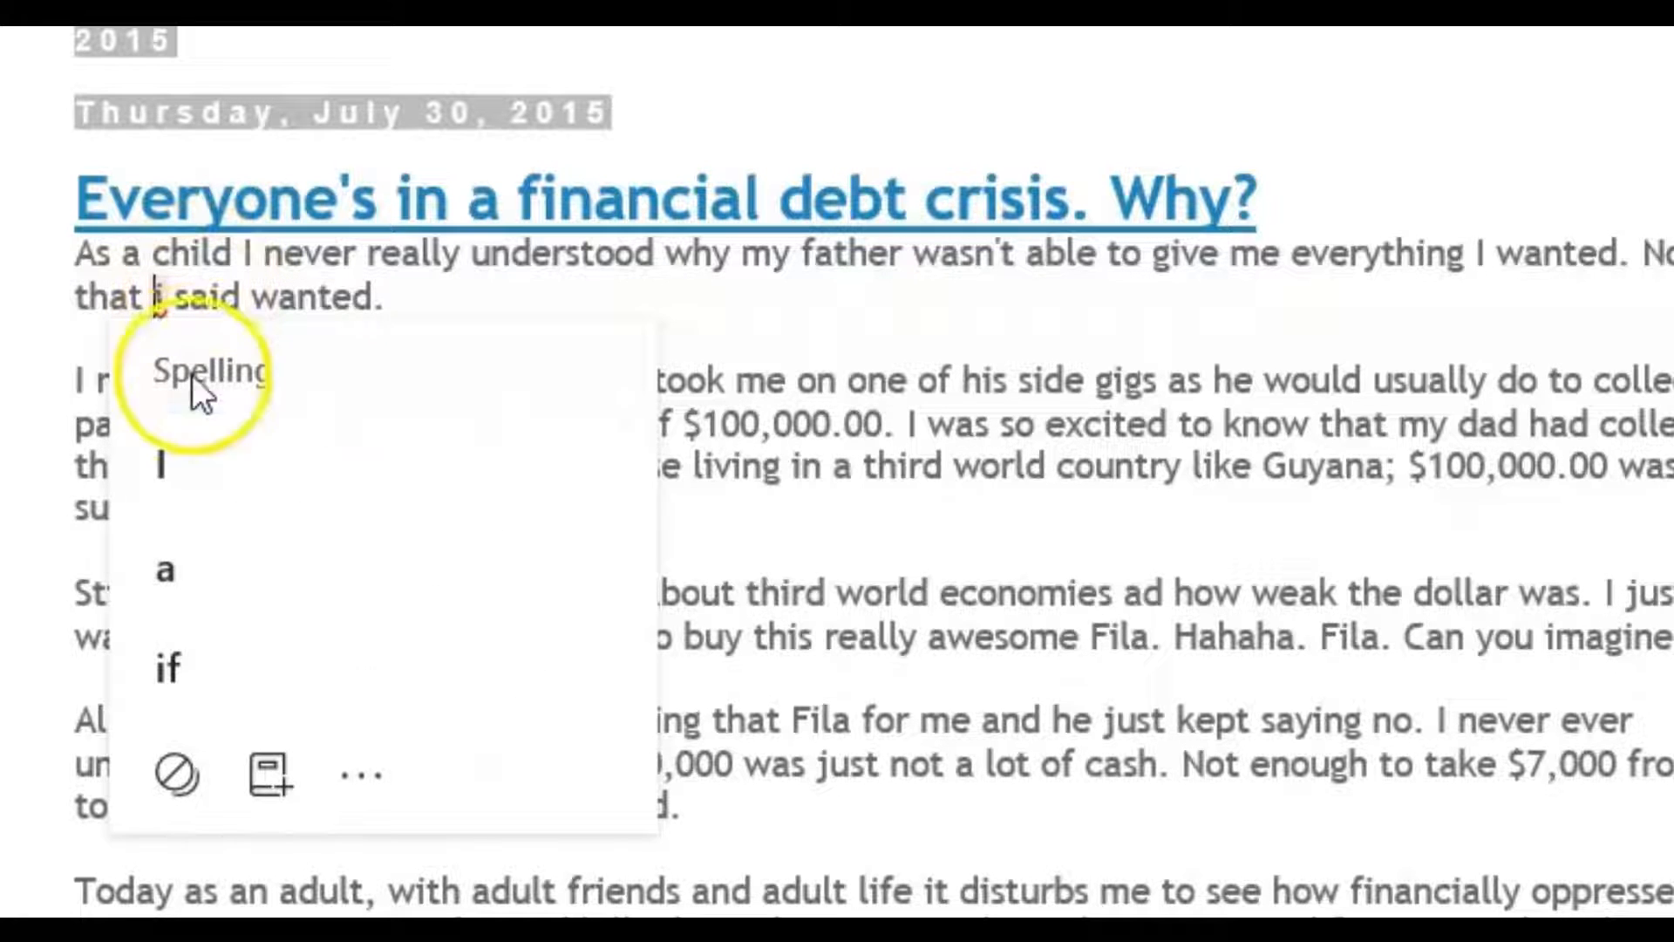
click(192, 474)
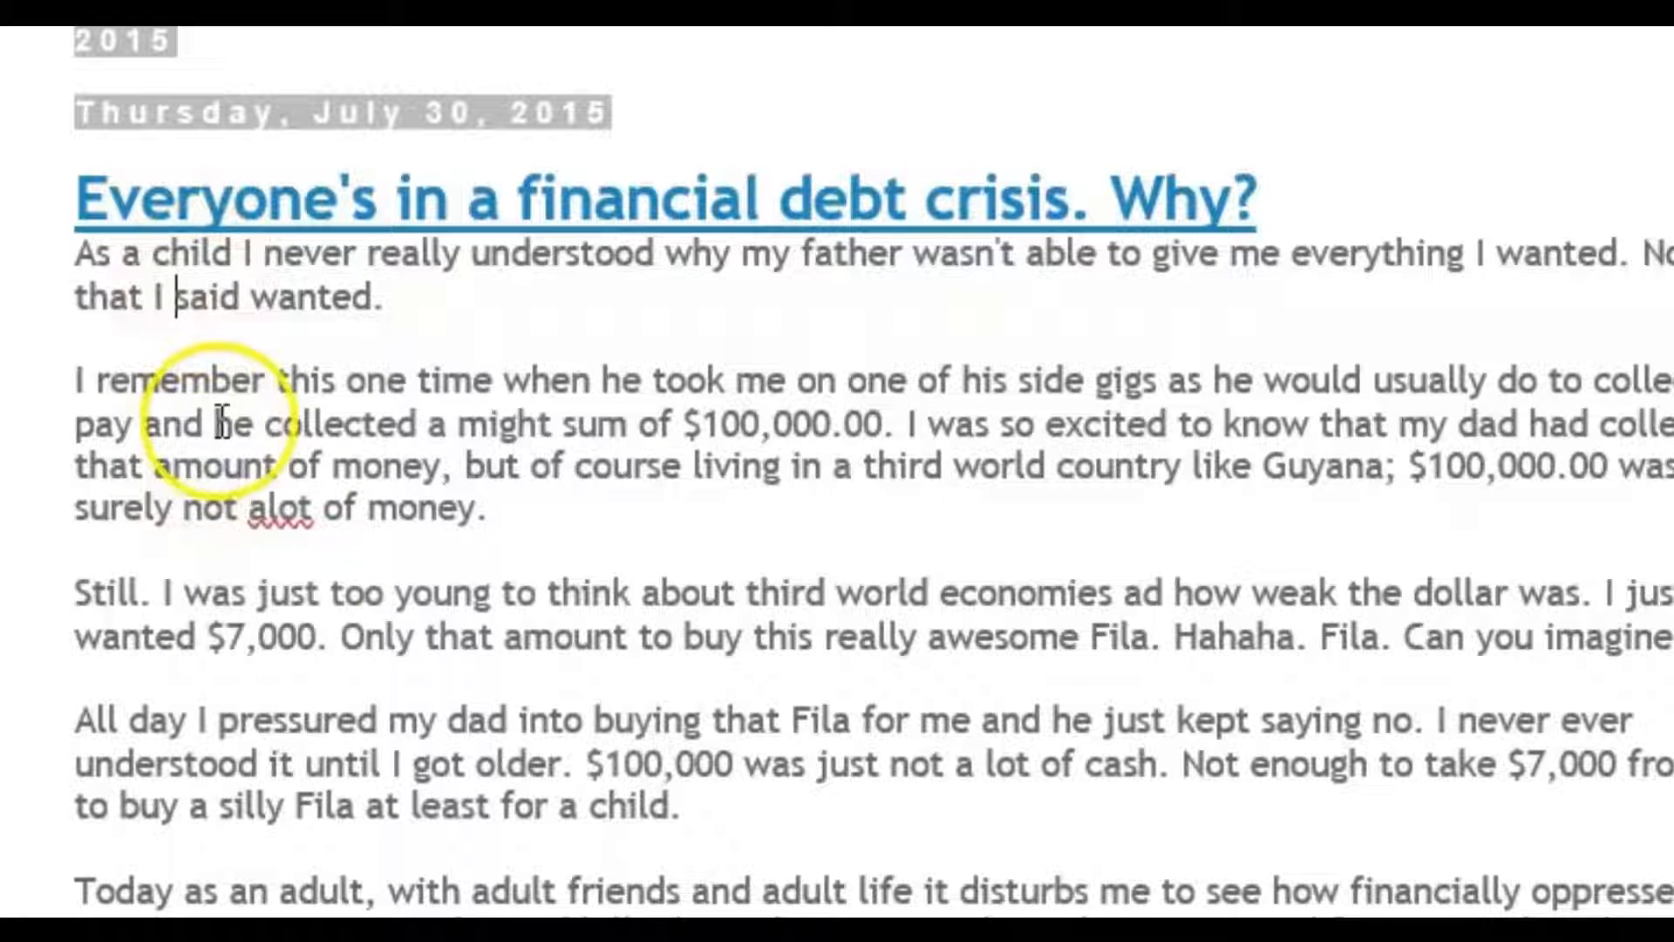
- Correct the misspelled word "alot" at the end of the second paragraph to the suggested spelling "a lot"
click(283, 506)
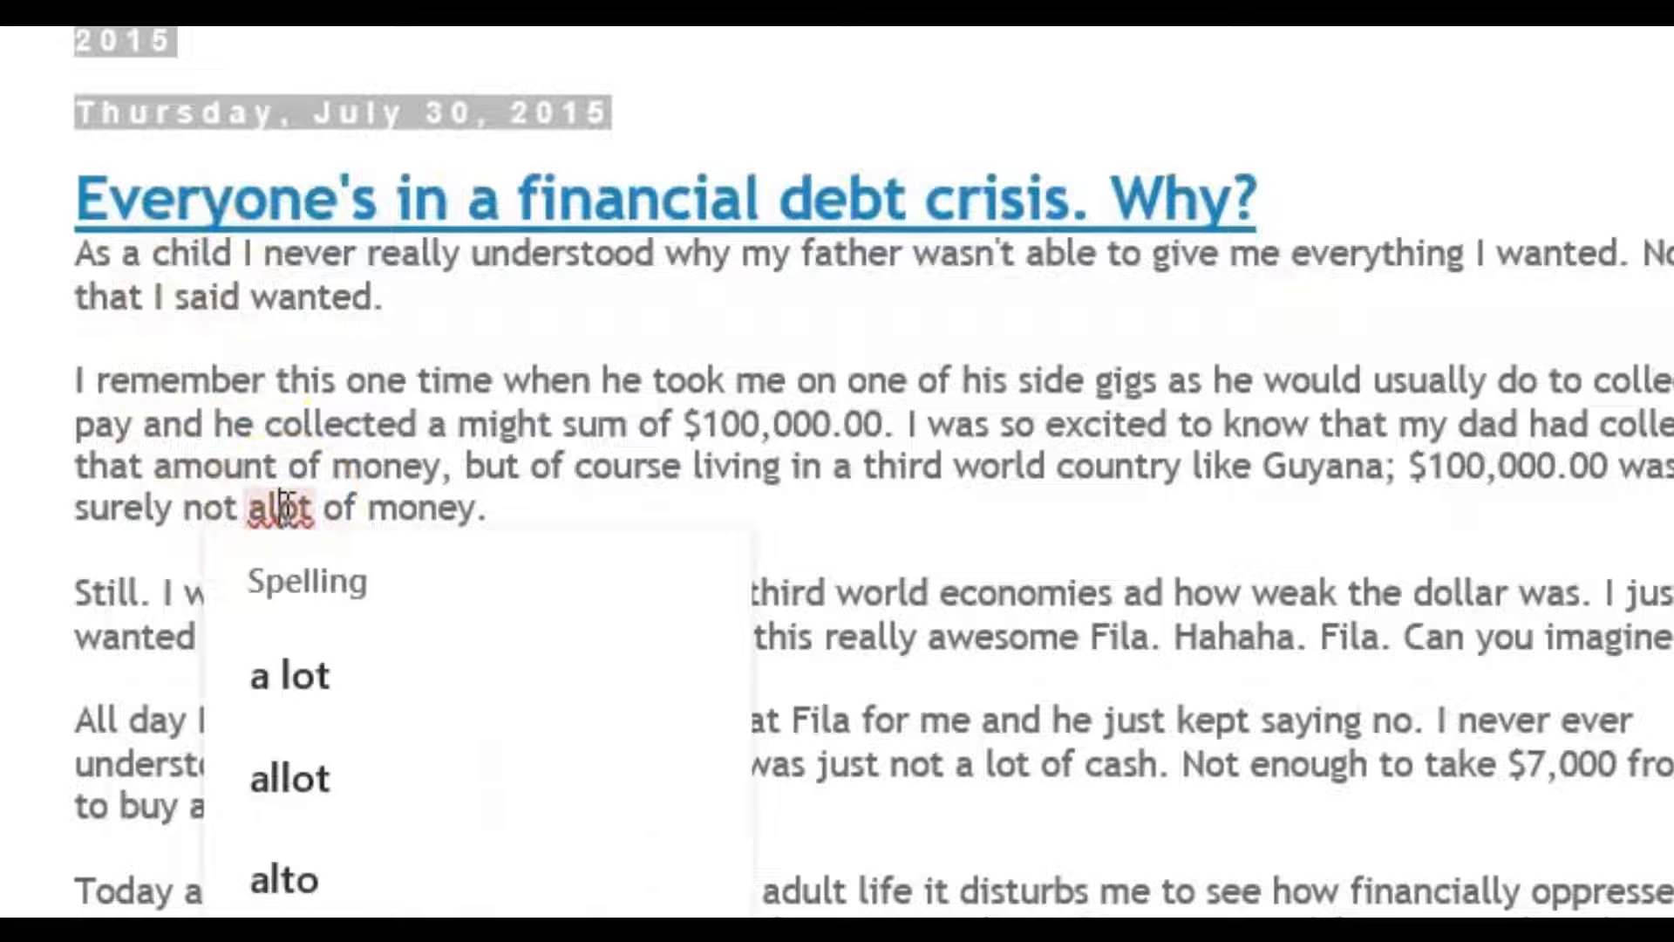
click(306, 692)
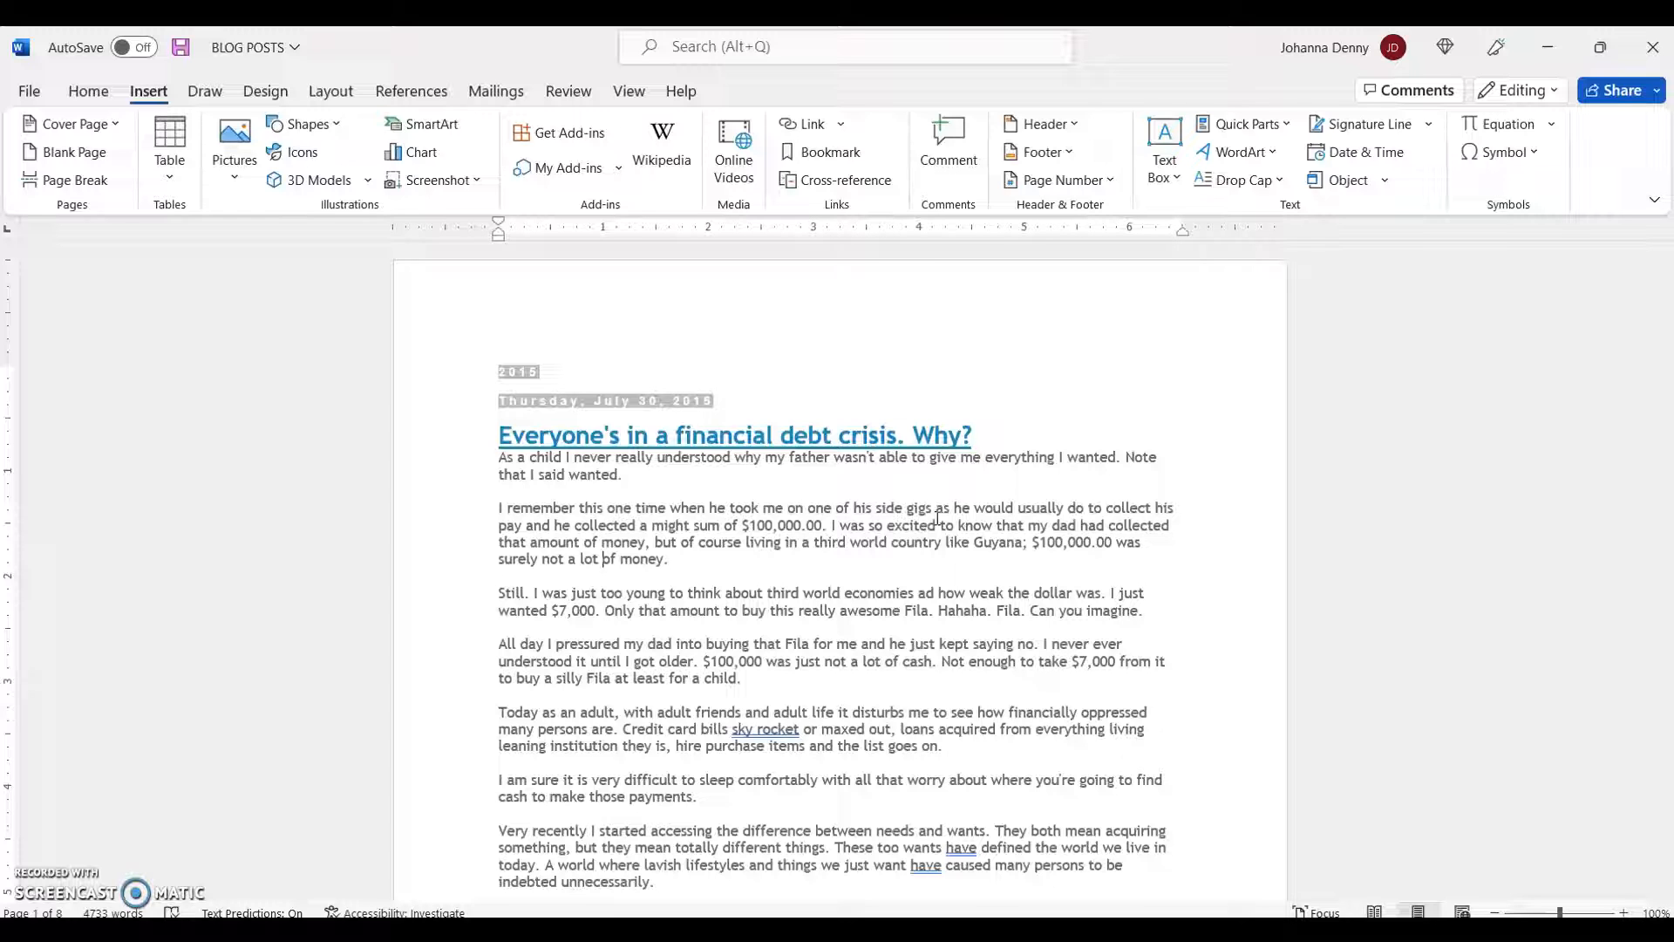
- Use Go To with Bookmark as the target type to jump to the bookmark REVISIT_1
click(90, 97)
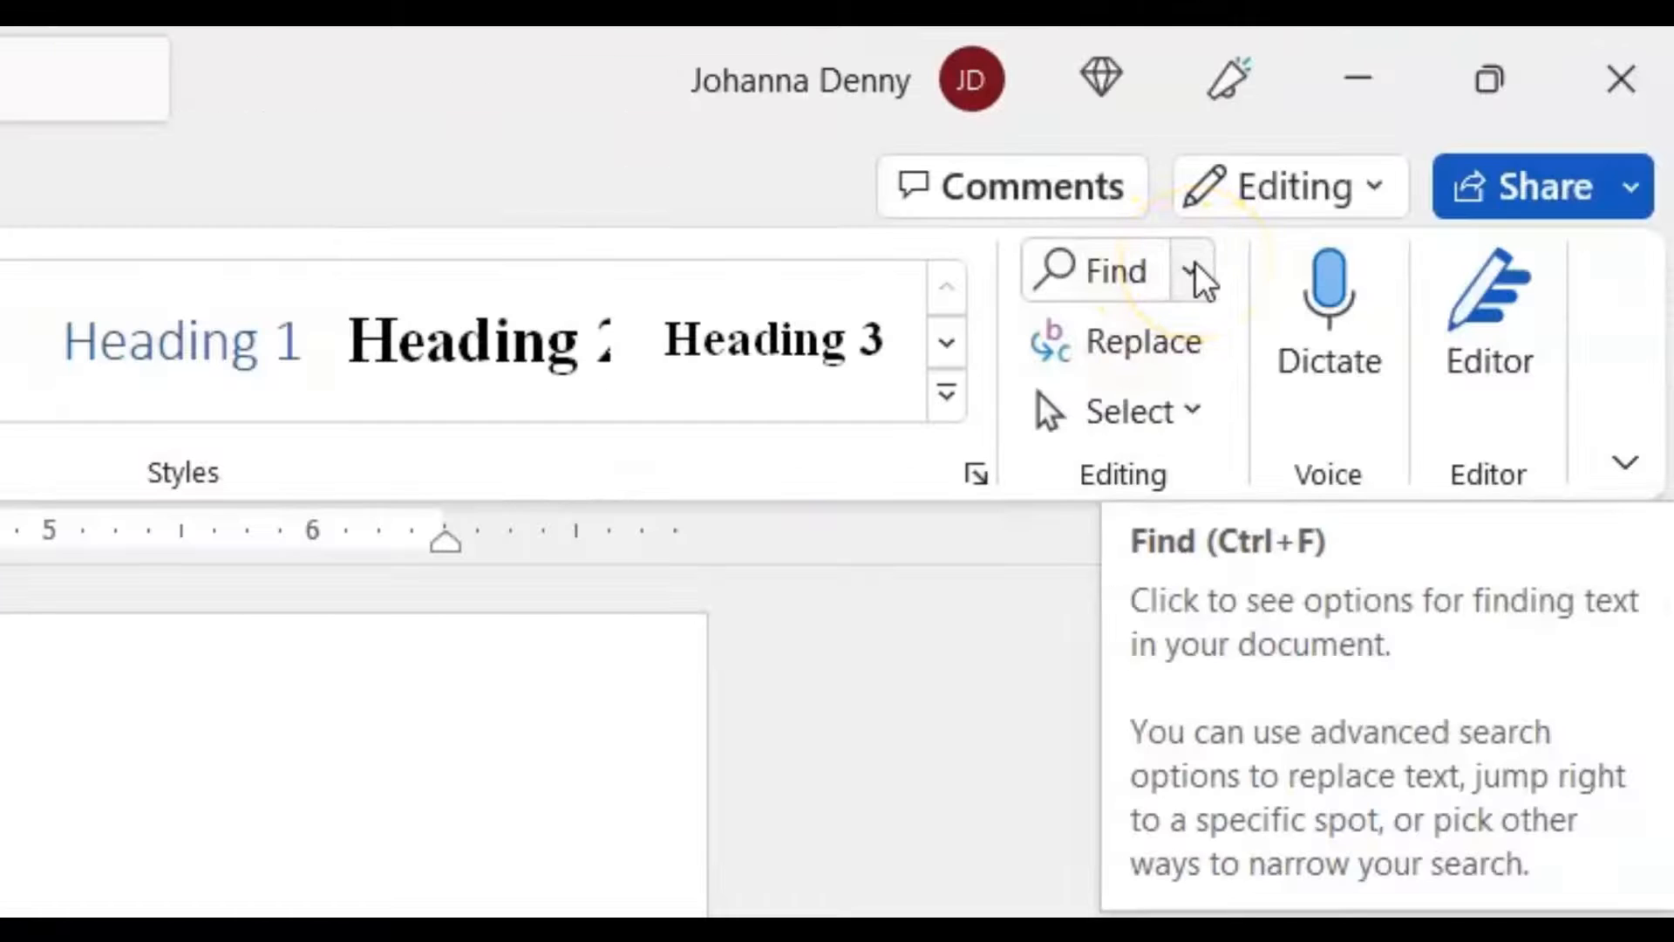
click(1196, 270)
click(1252, 422)
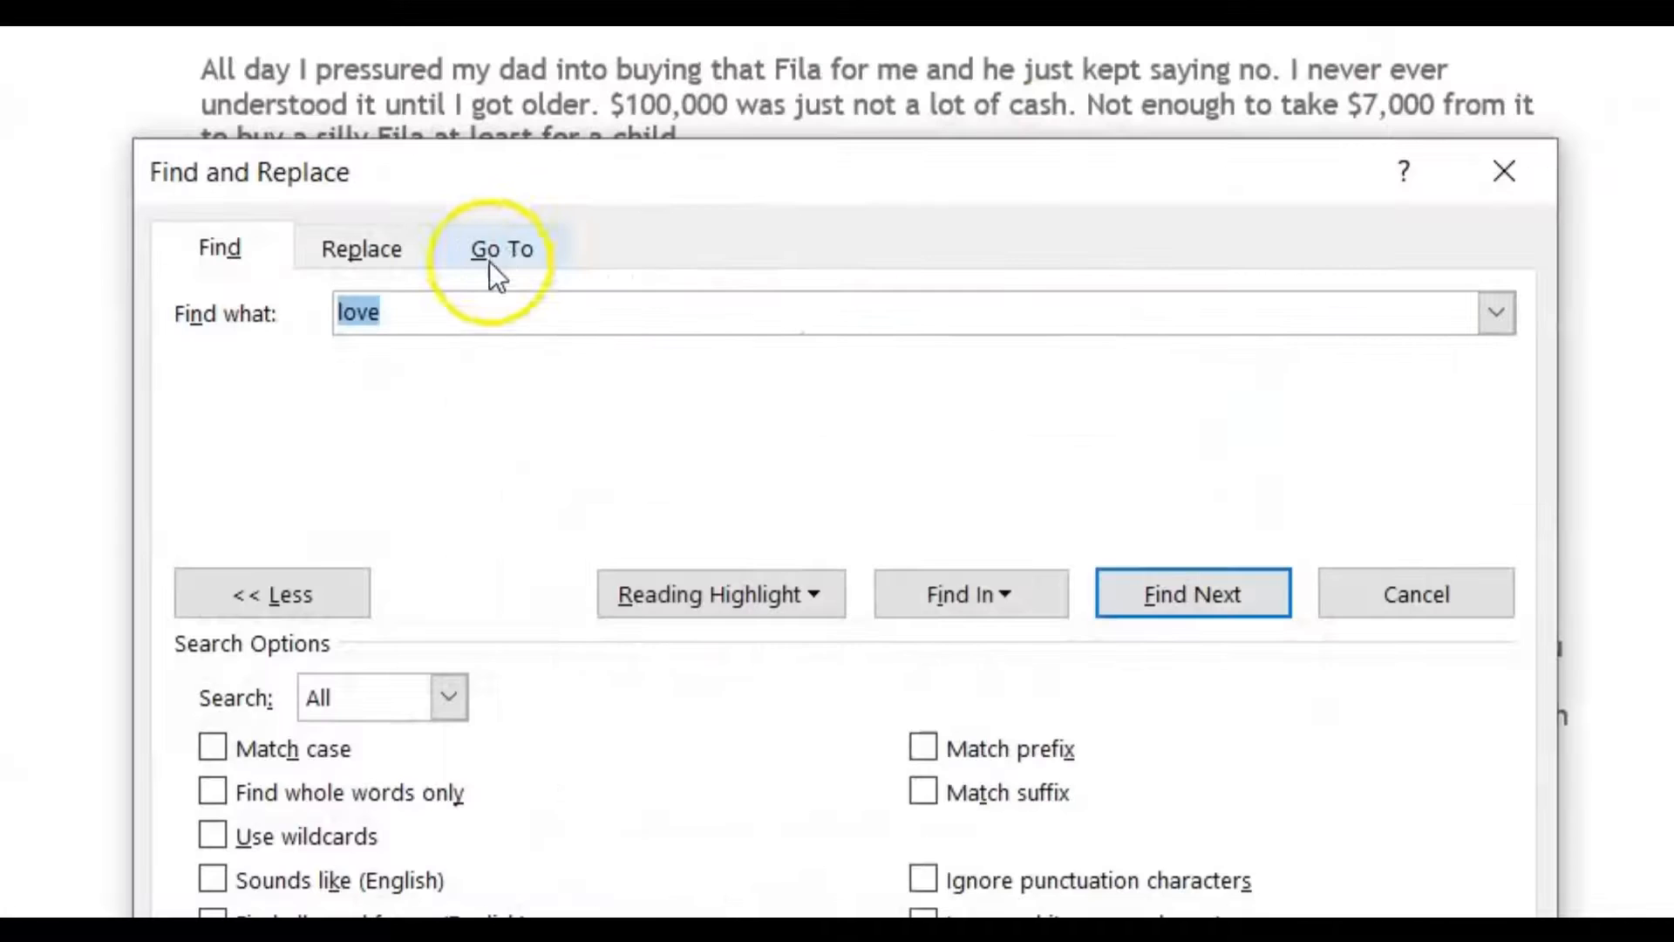
click(489, 260)
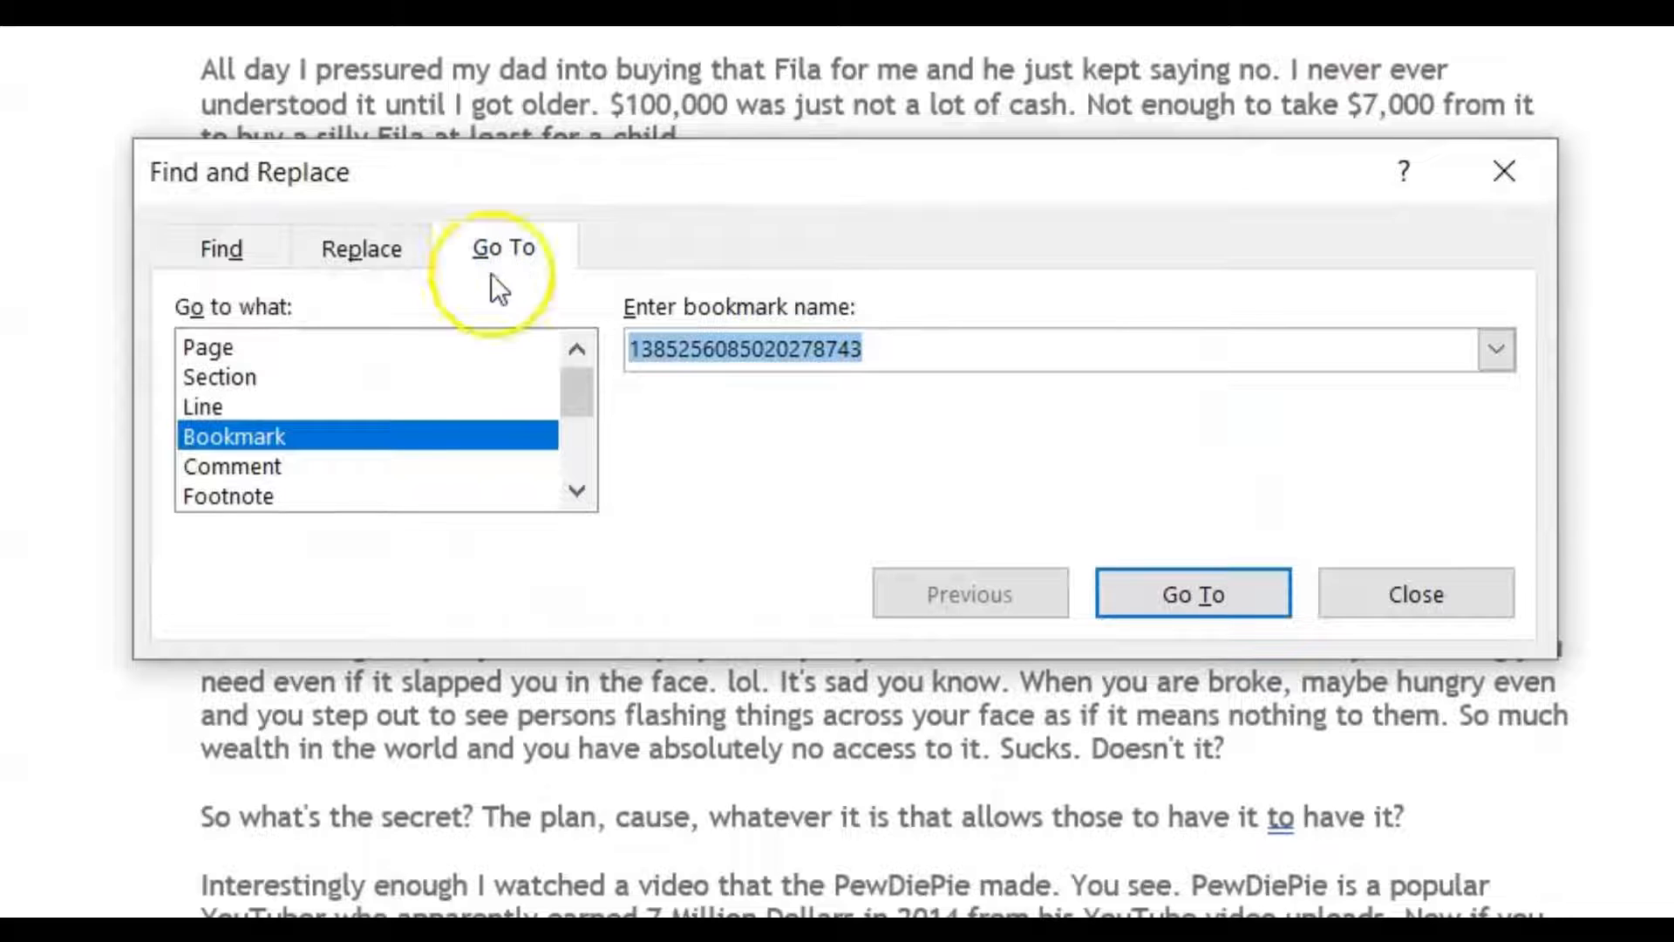
click(303, 436)
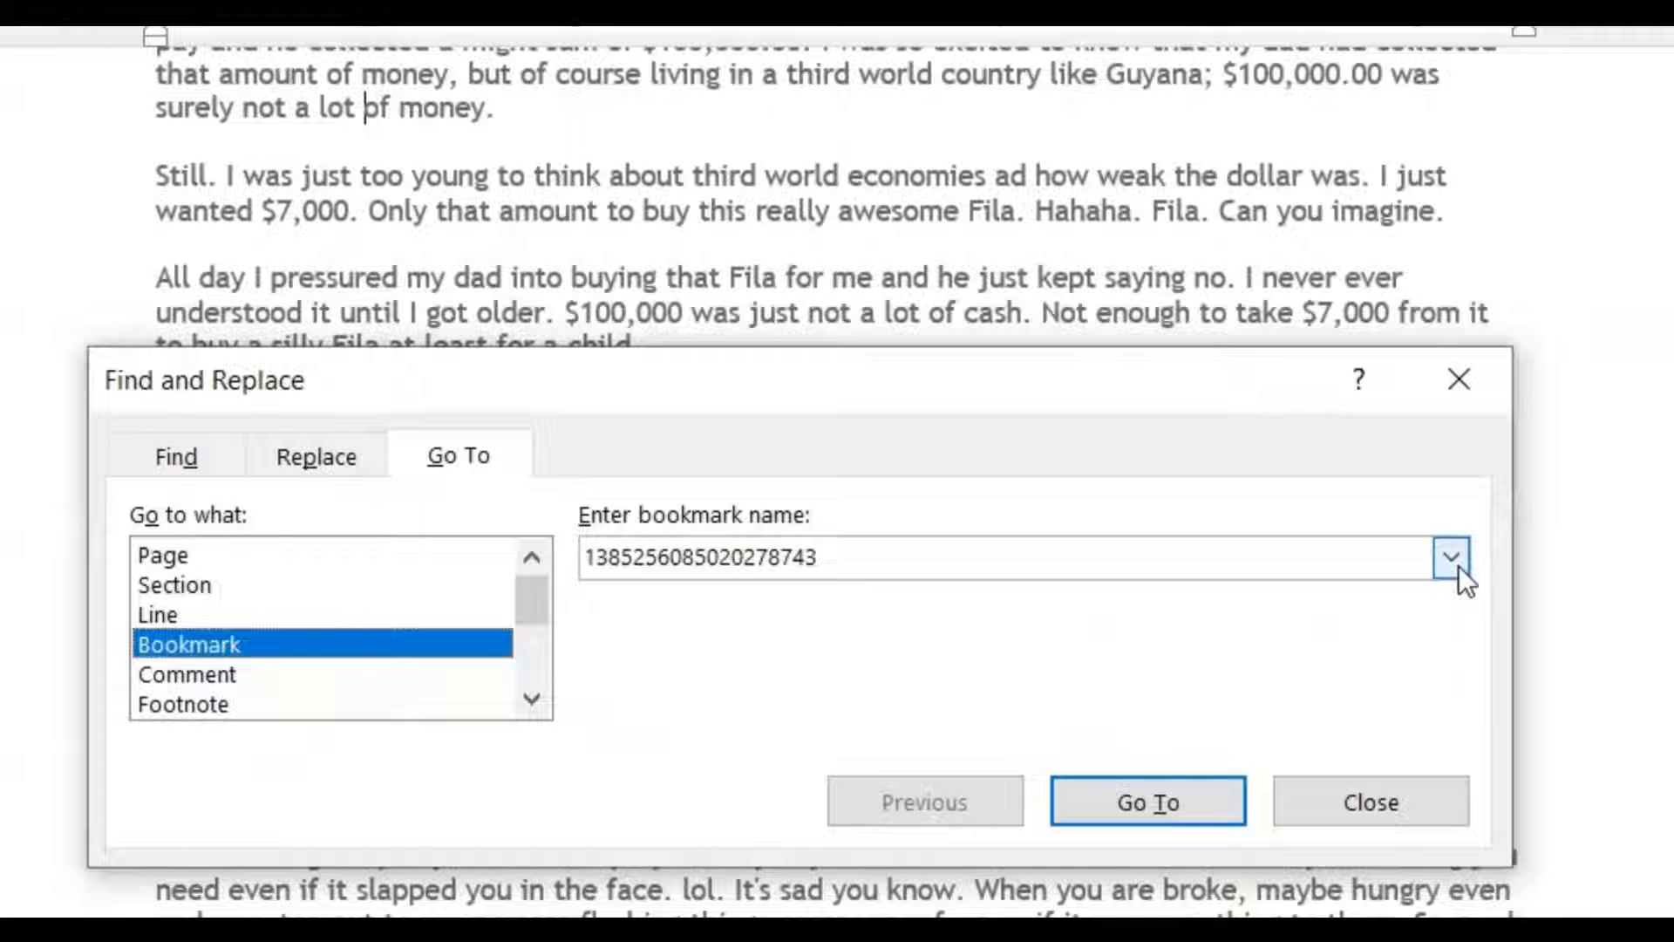
click(1458, 565)
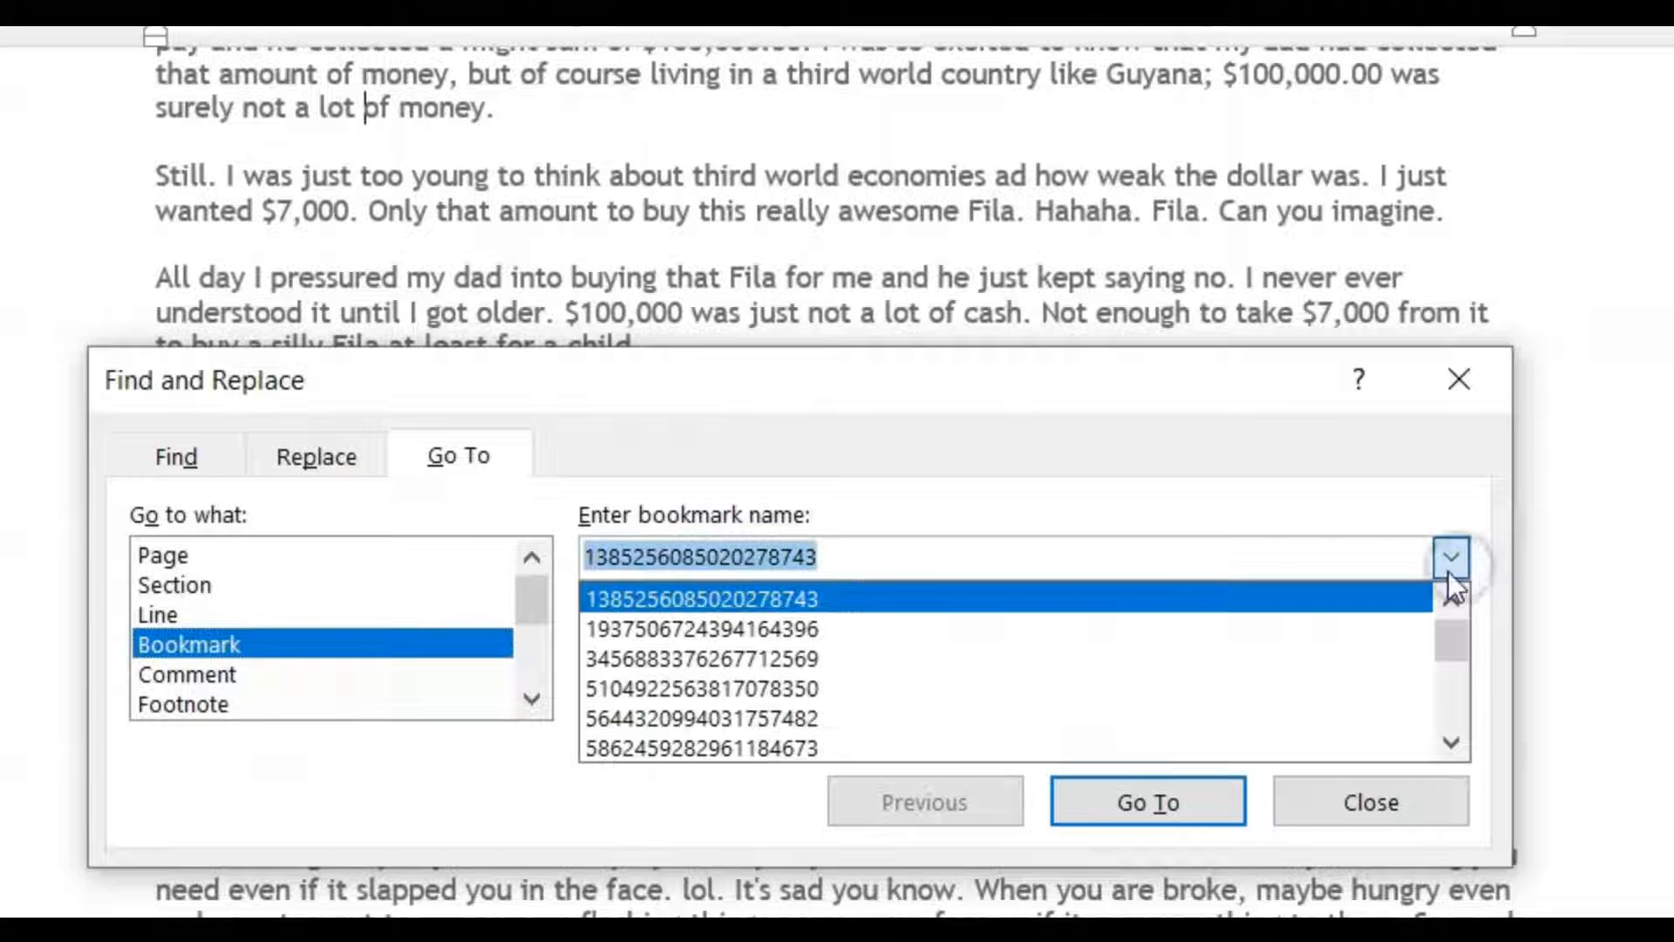
click(1212, 654)
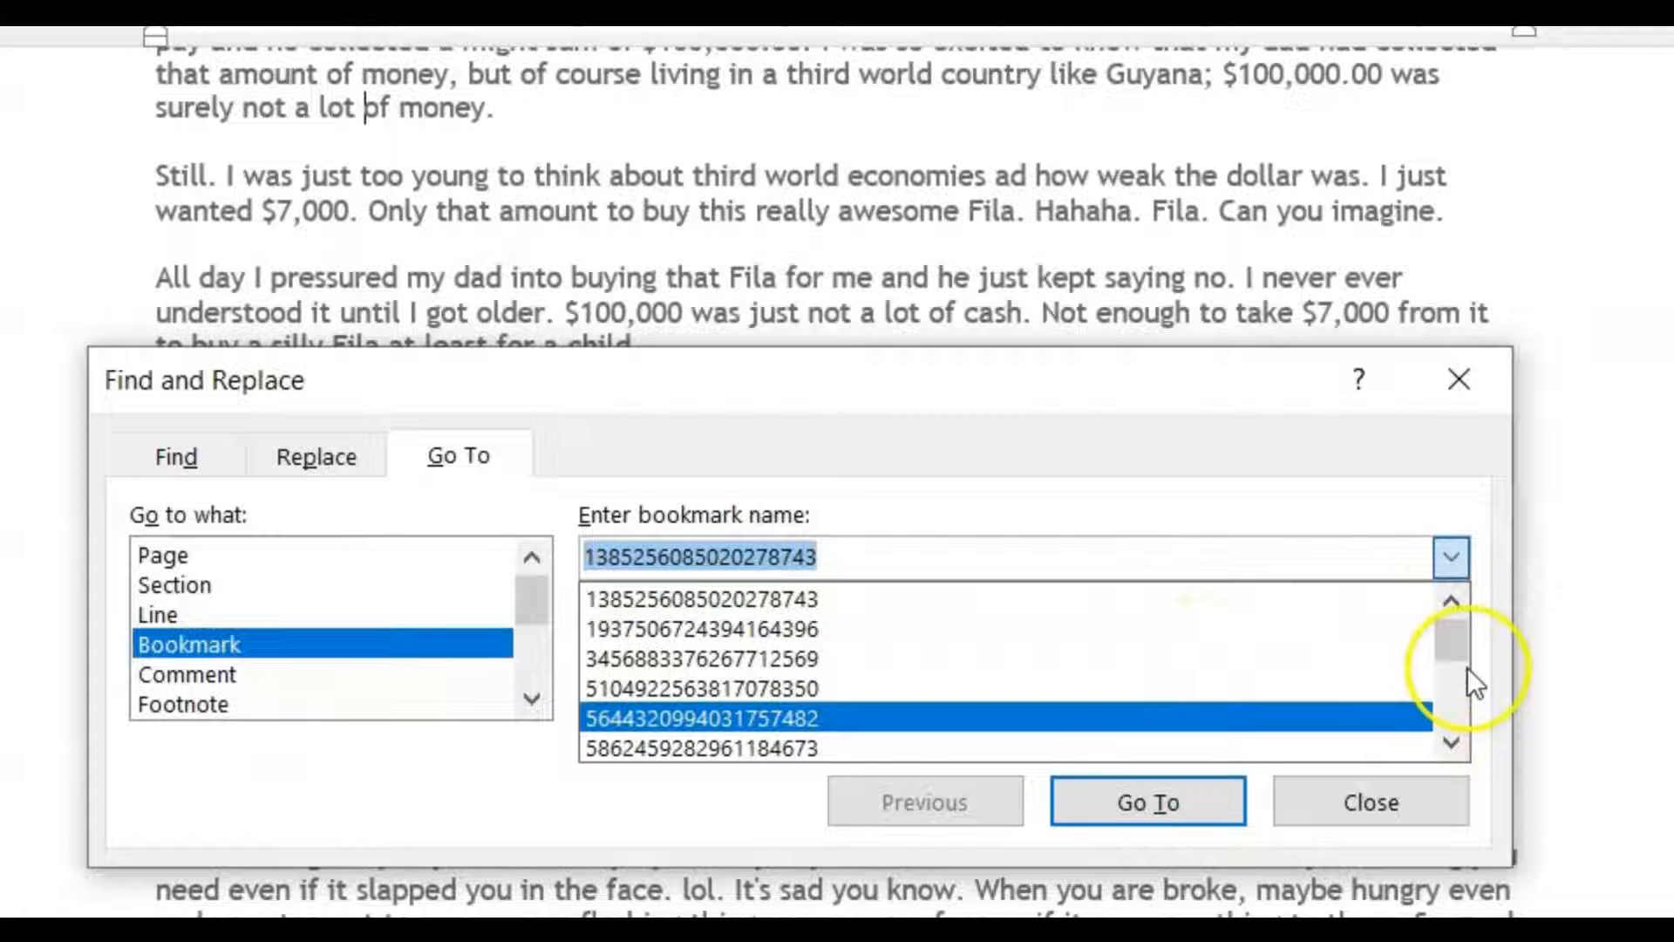
drag(1458, 640, 1460, 772)
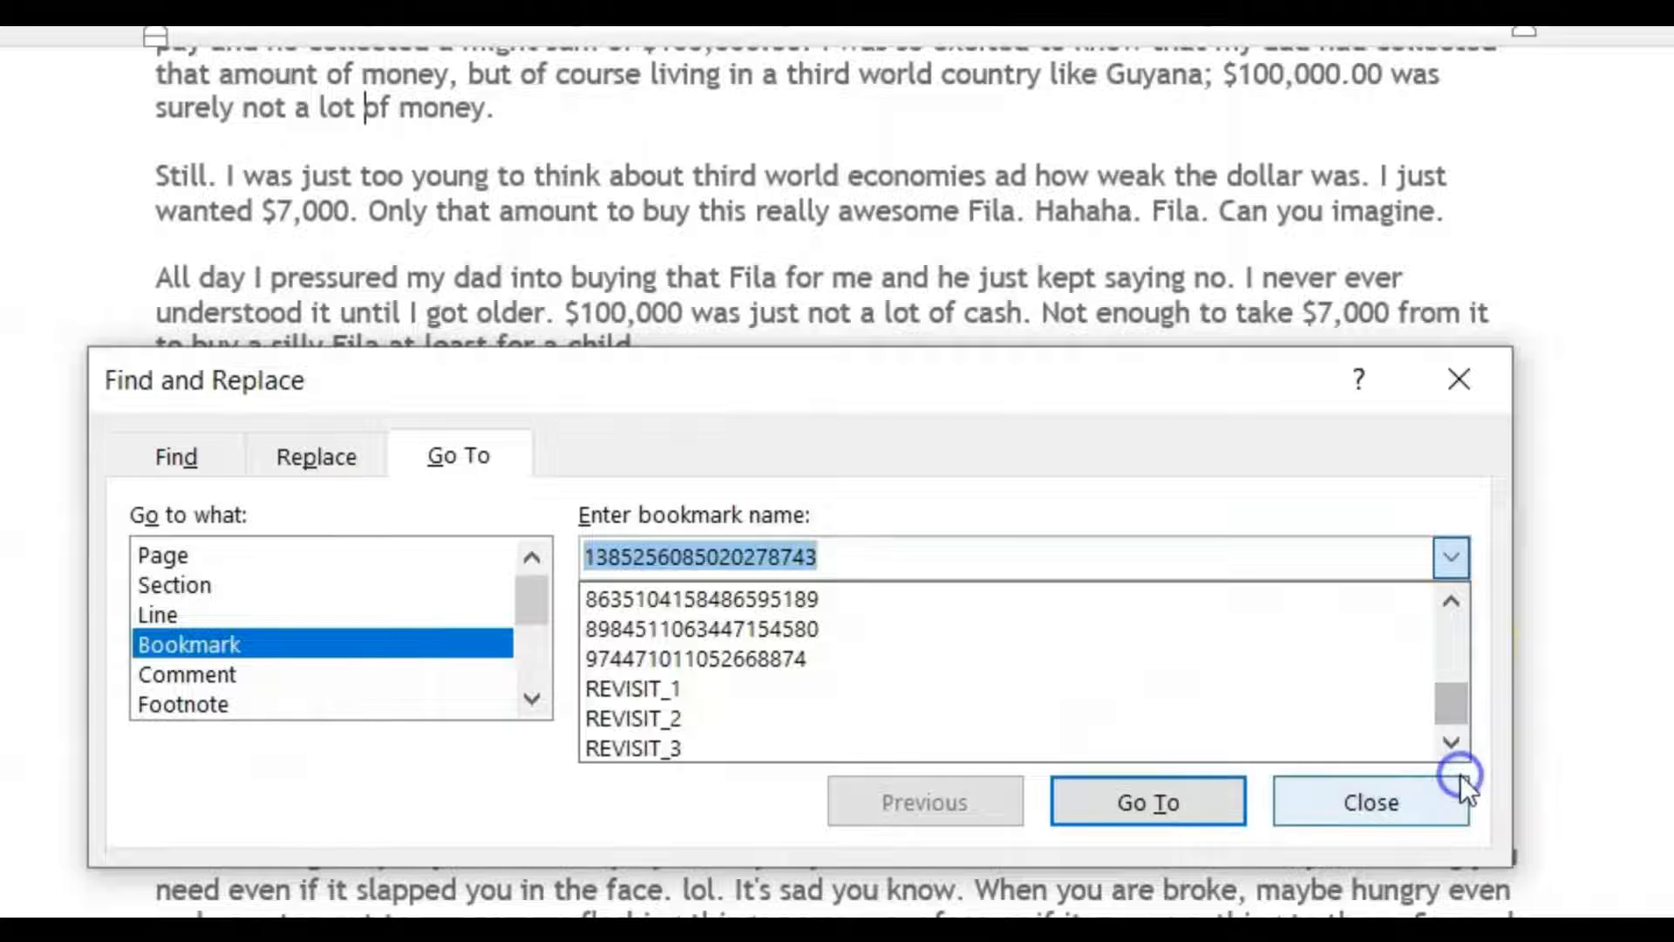
click(643, 687)
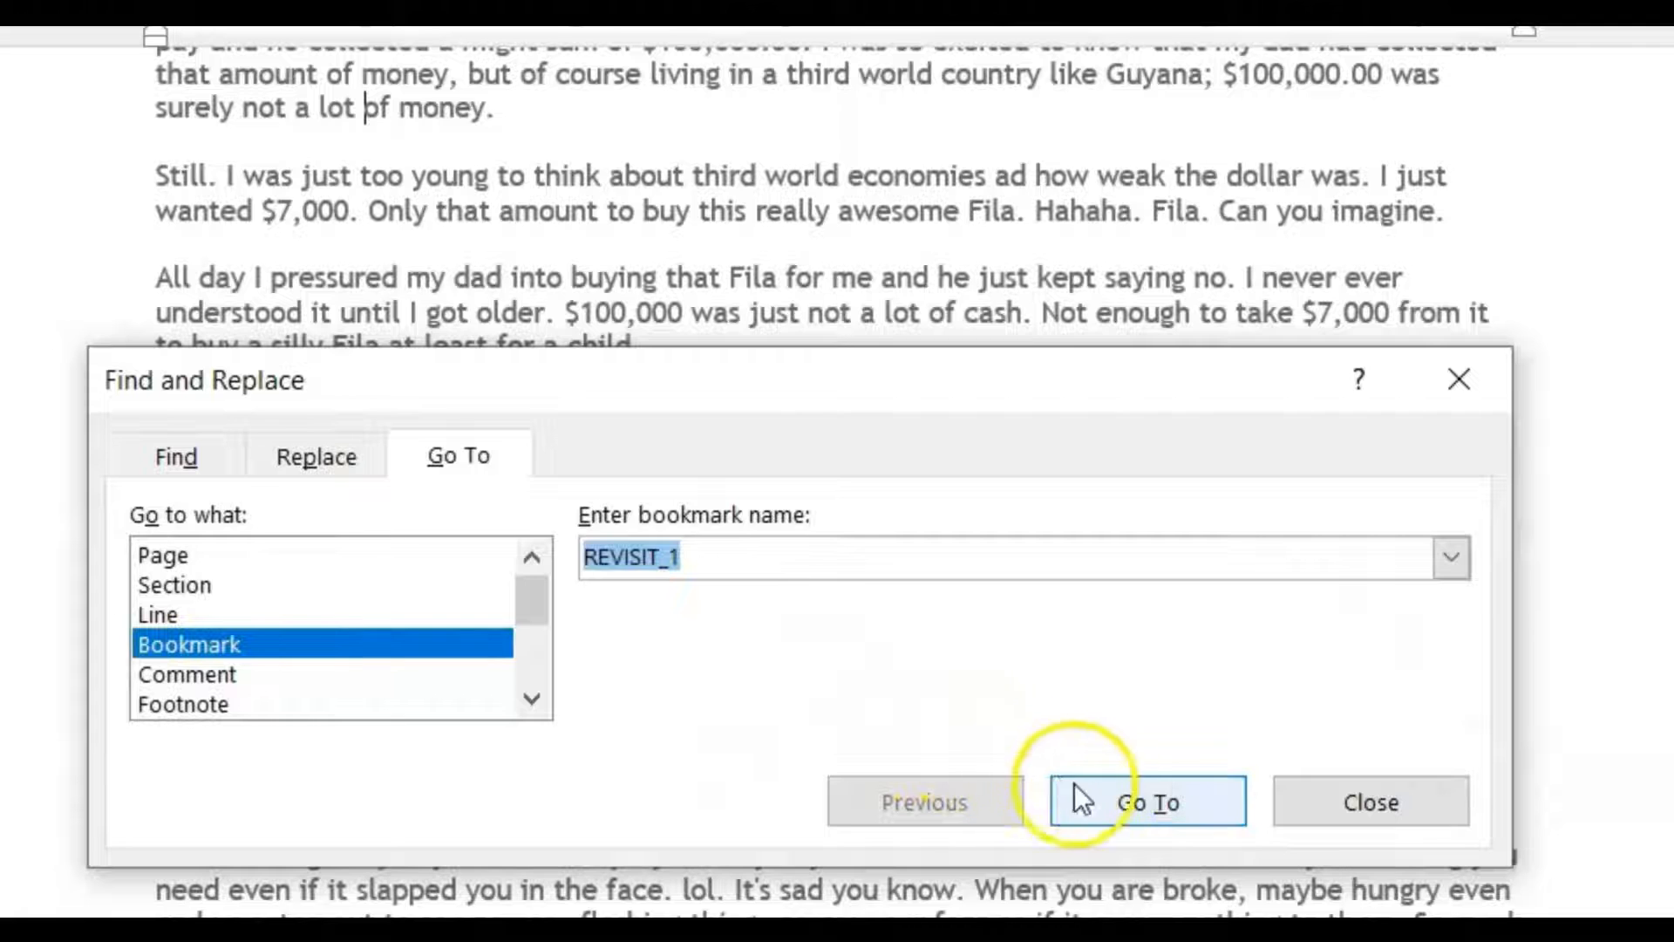
click(1105, 793)
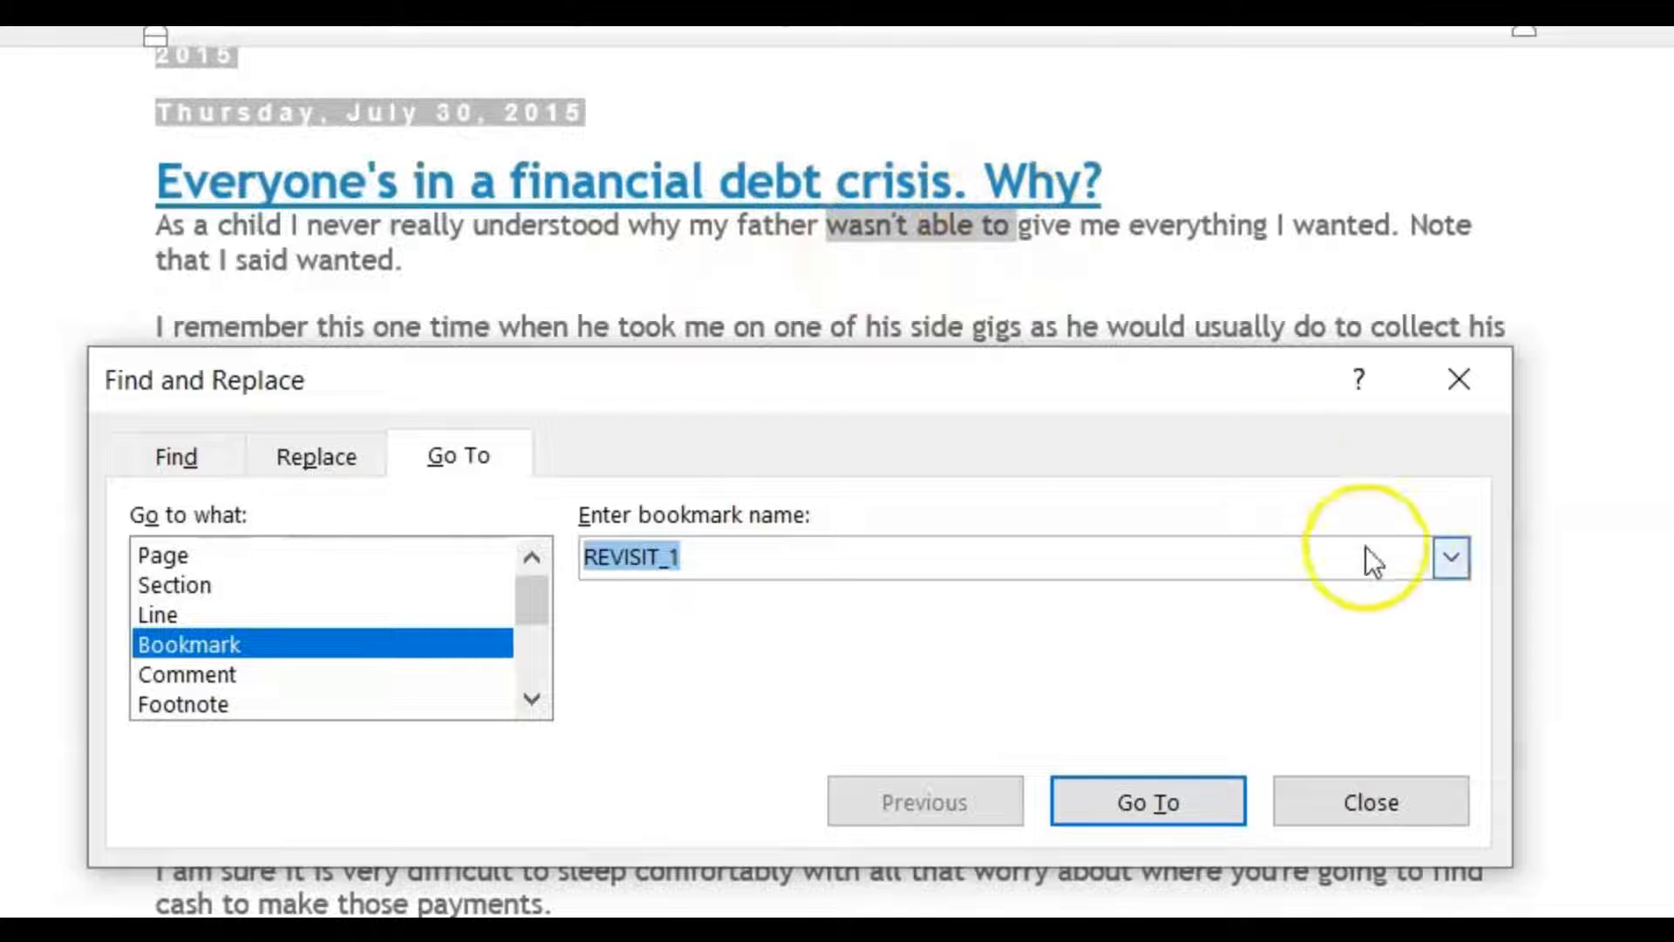
- Jump to the bookmark REVISIT_2 with Go To
click(1449, 559)
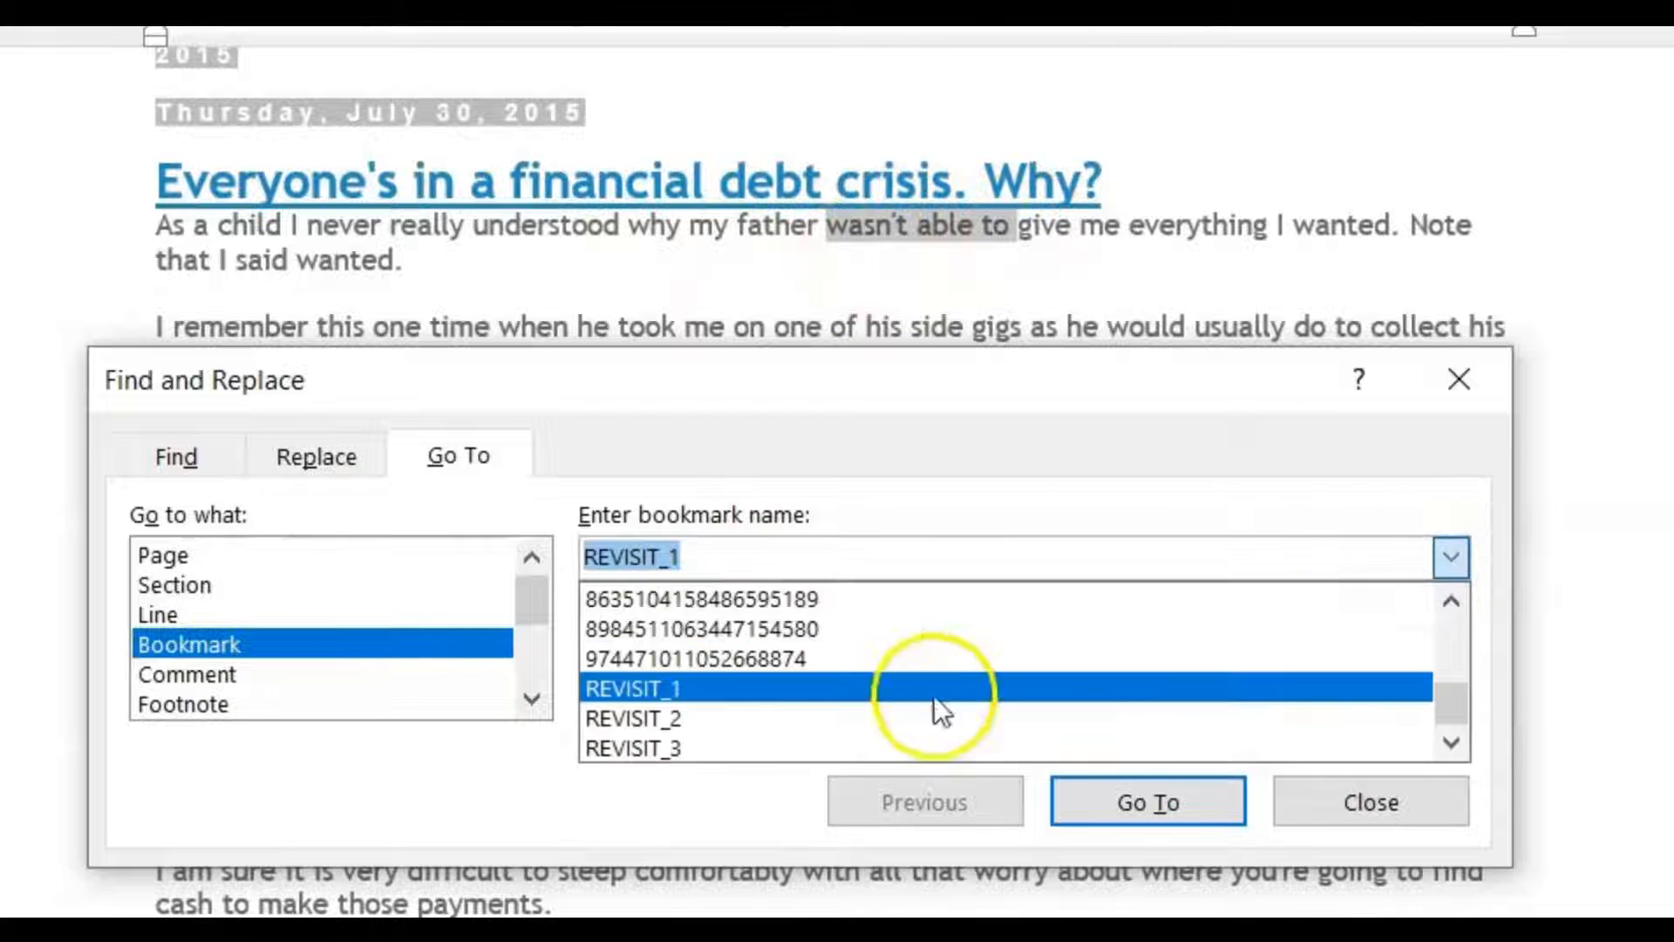
click(725, 717)
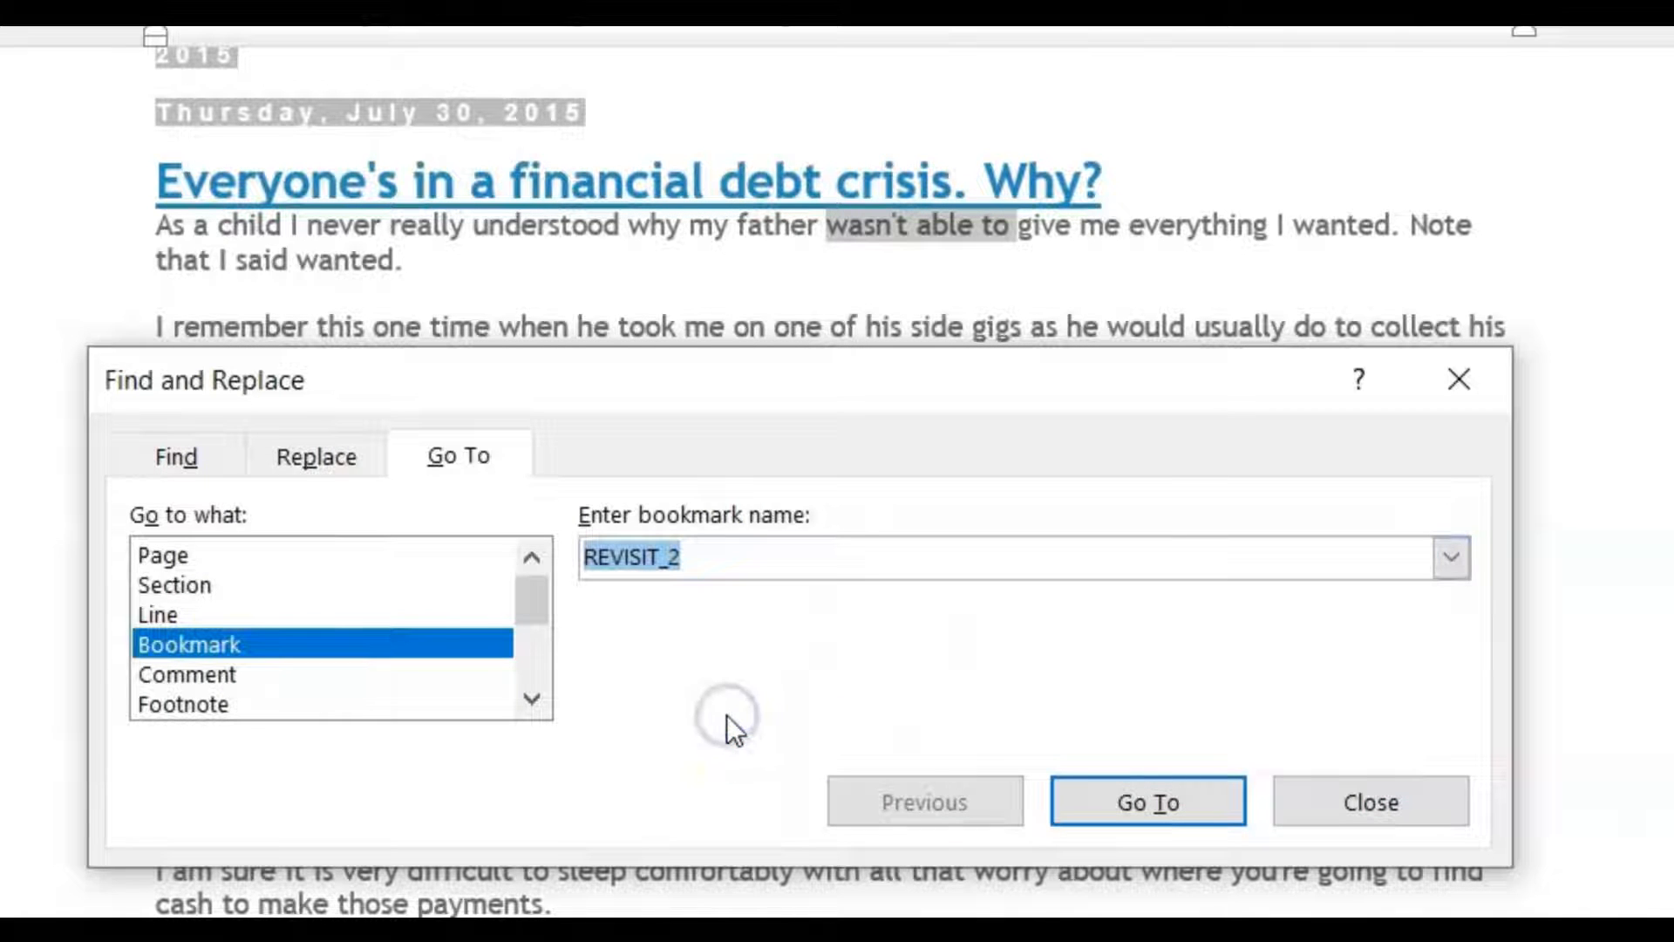
click(1148, 800)
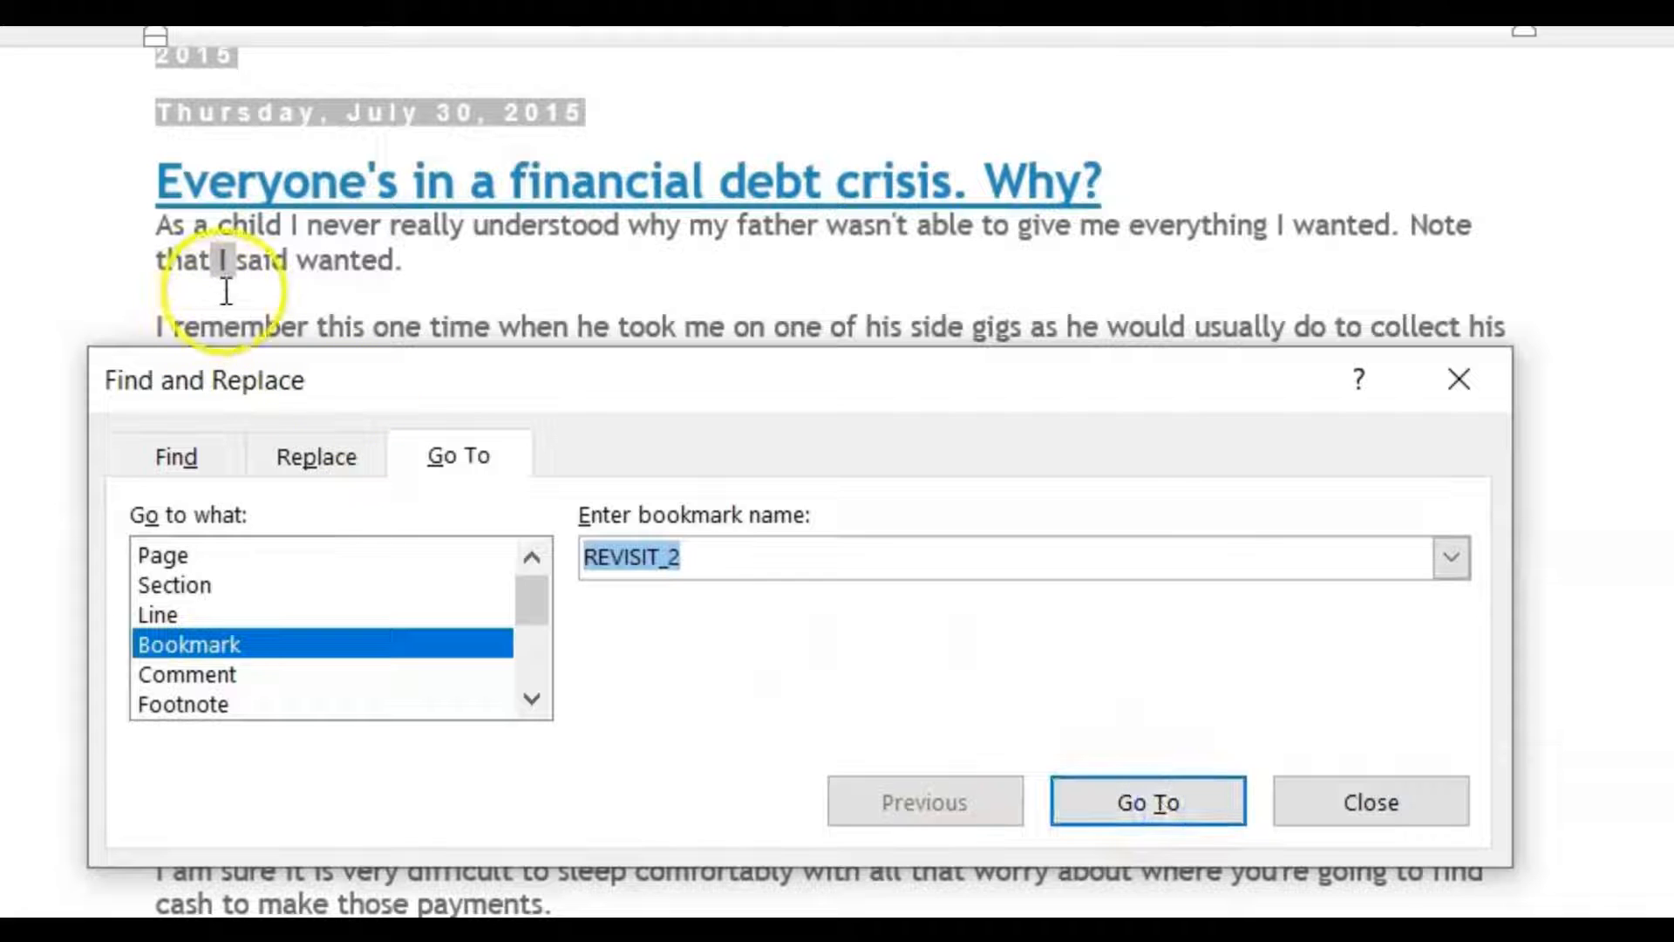
- Jump to the bookmark REVISIT_3 with Go To
click(1449, 558)
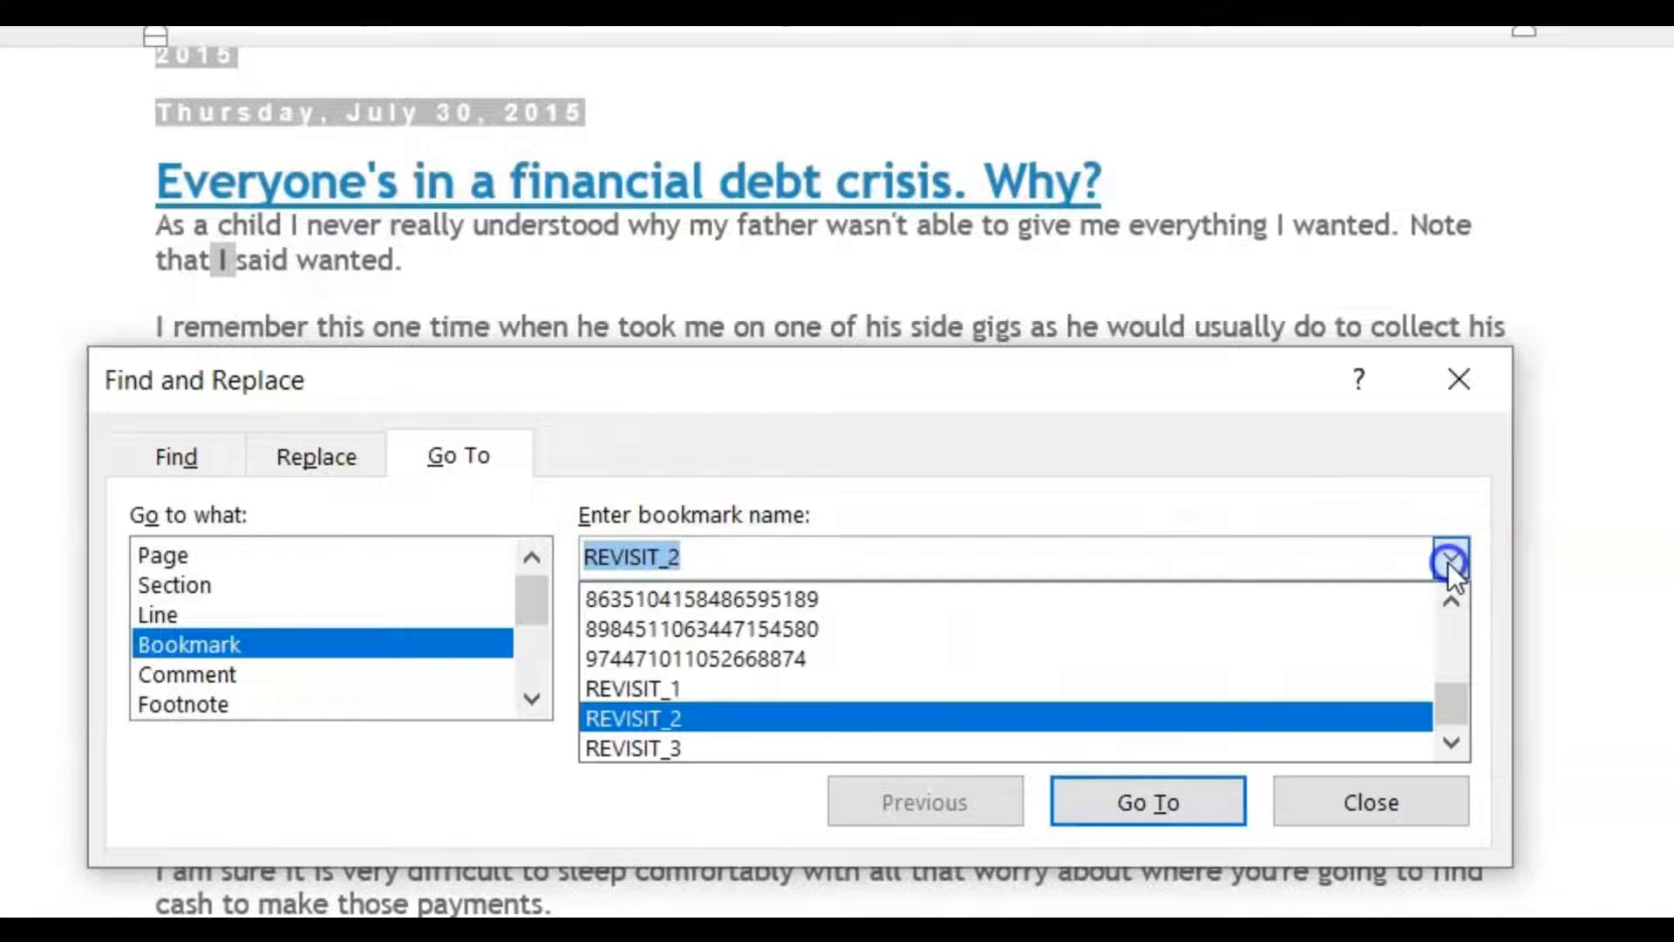
click(1021, 746)
click(1142, 810)
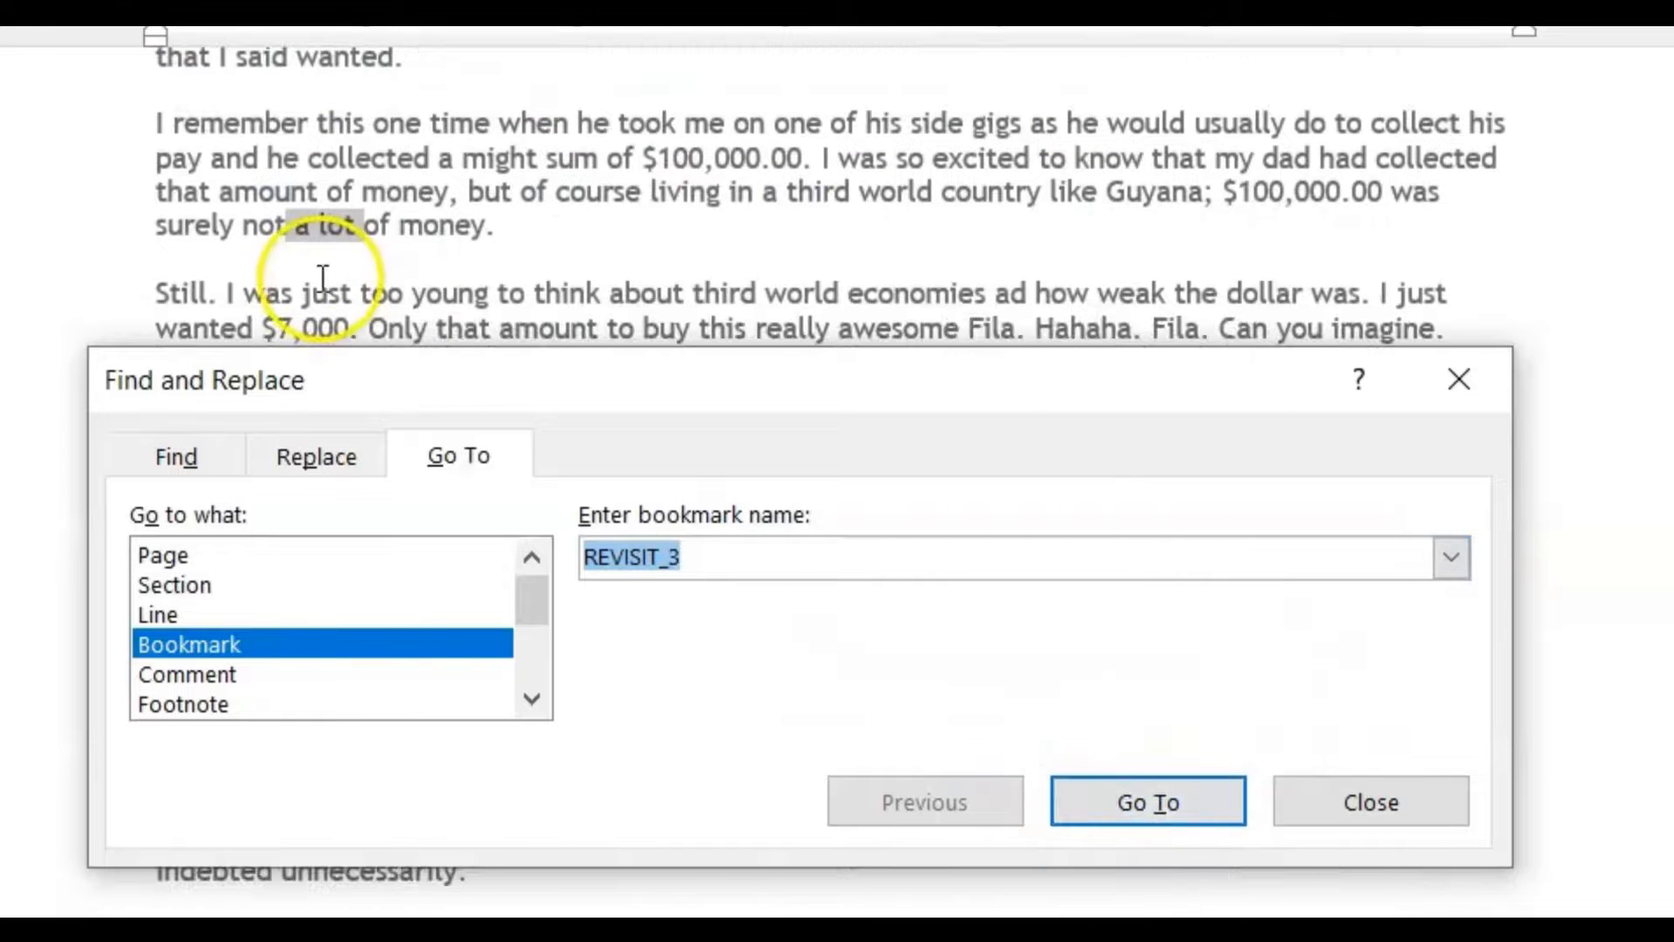